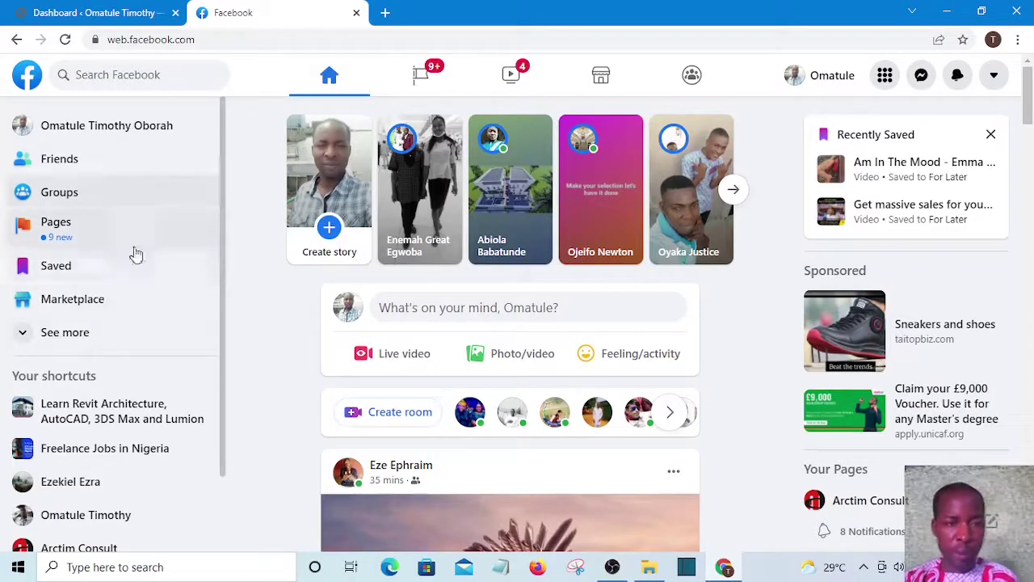
- Go to Pages in the left sidebar and open your business page
left_click(62, 231)
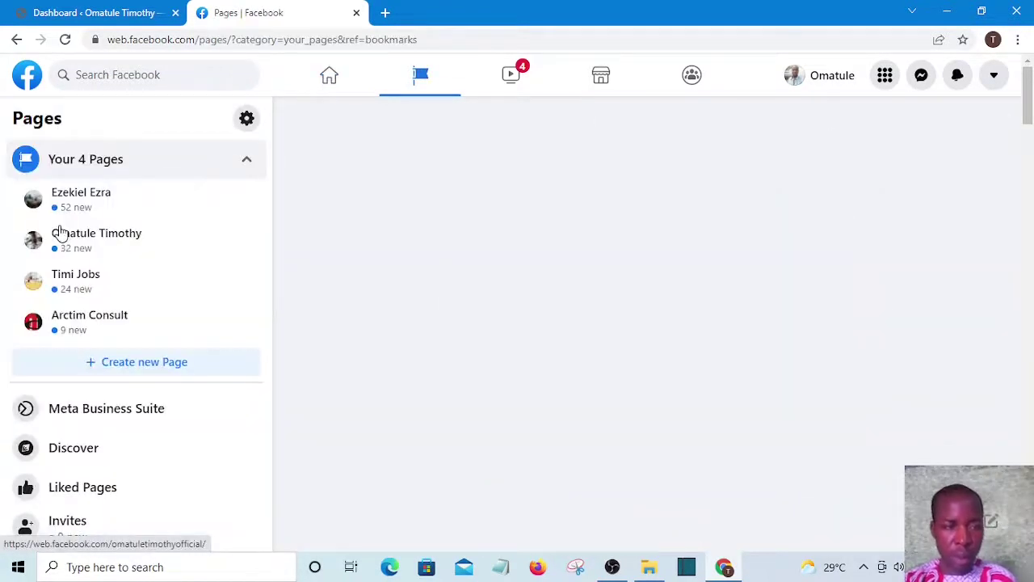
left_click(84, 241)
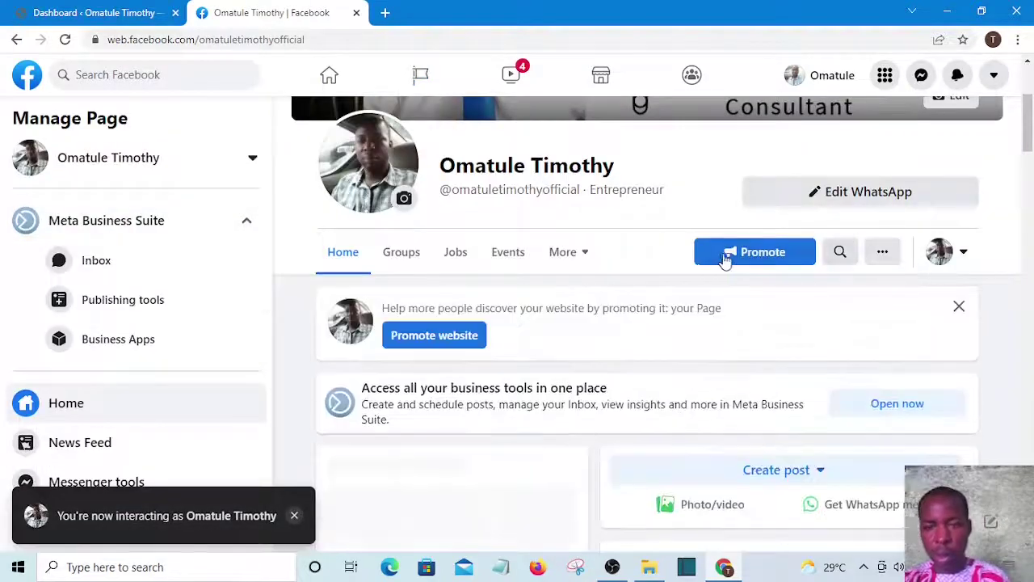
scroll(732, 267, "down", 7)
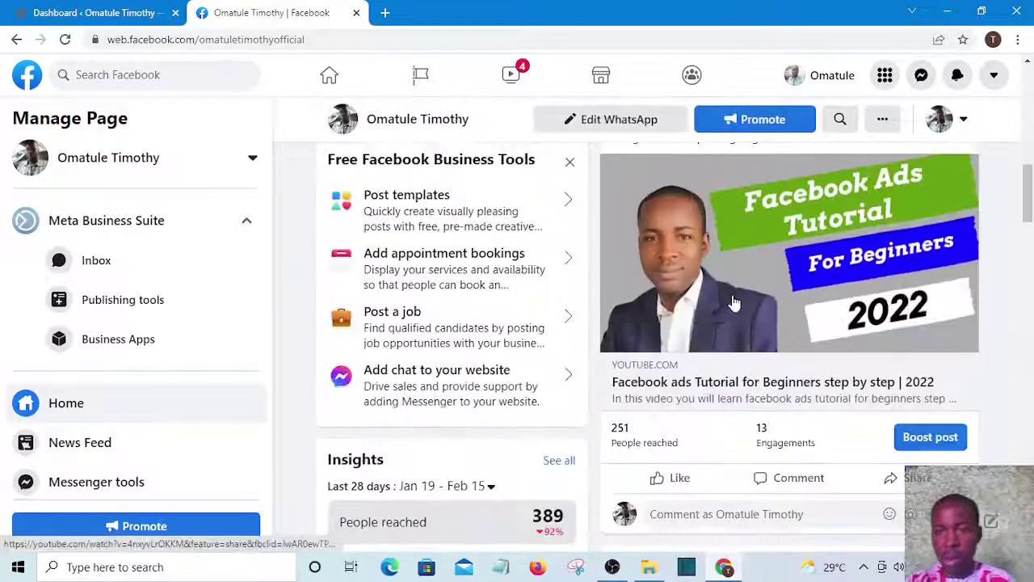
scroll(734, 302, "up", 2)
scroll(730, 299, "down", 4)
scroll(731, 302, "up", 1)
scroll(731, 302, "up", 4)
scroll(764, 274, "down", 3)
scroll(766, 277, "up", 4)
scroll(771, 282, "down", 3)
scroll(770, 281, "down", 1)
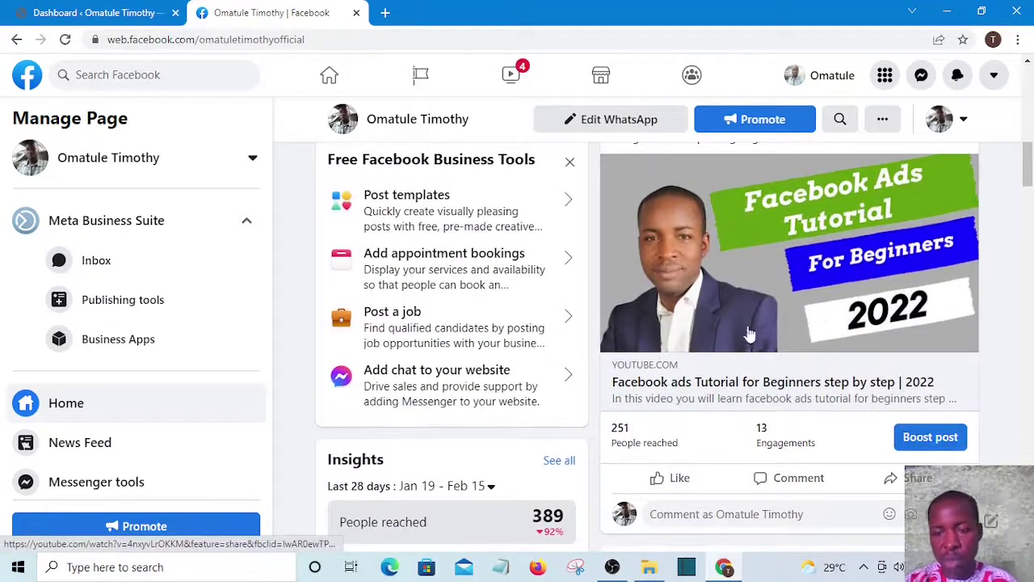
scroll(747, 323, "up", 2)
scroll(778, 238, "down", 2)
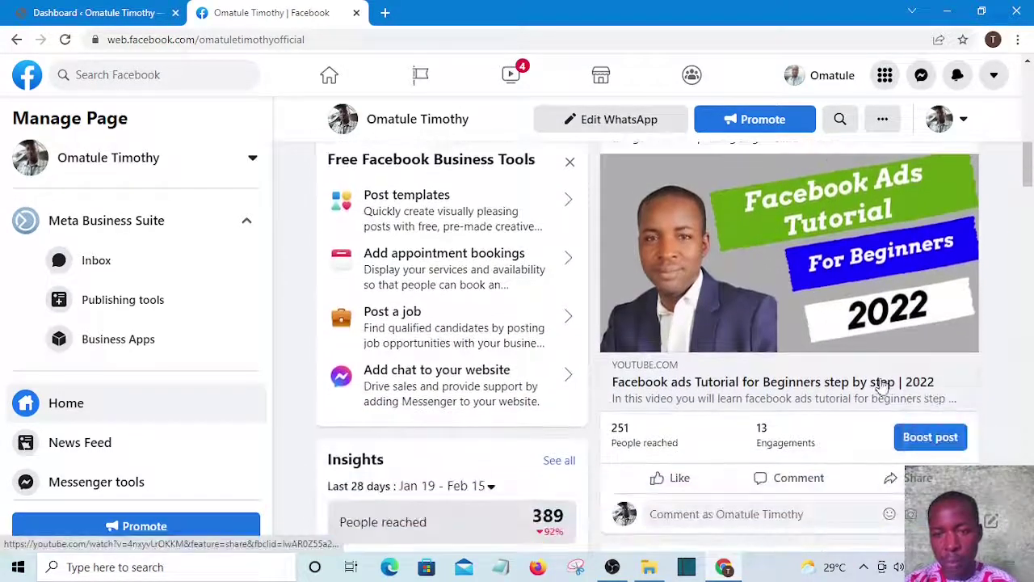
scroll(929, 450, "up", 1)
scroll(929, 450, "up", 1)
scroll(929, 450, "down", 2)
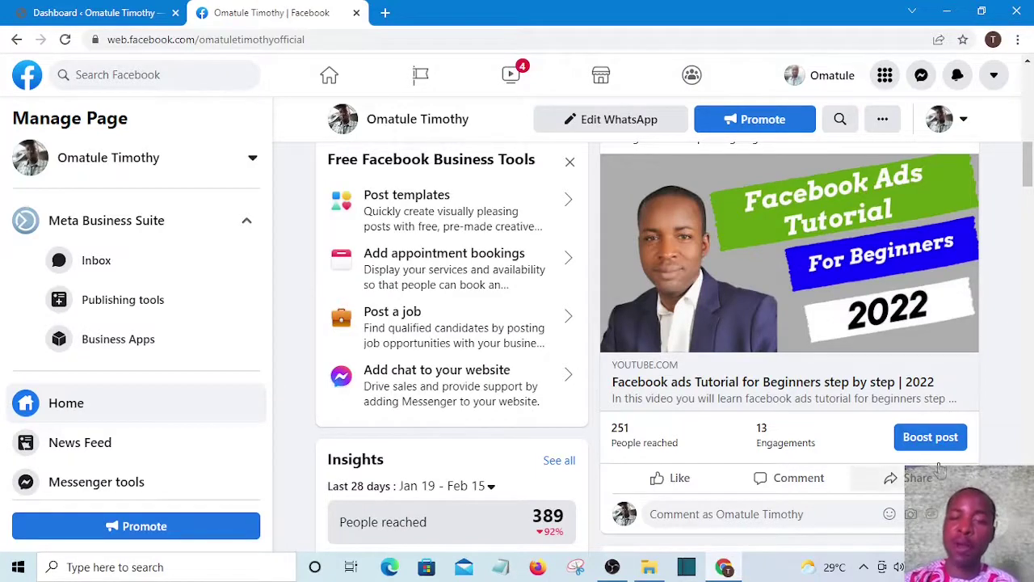
- Find the MY STORY identity-confirmation post in the feed and expand its full text
scroll(936, 411, "down", 8)
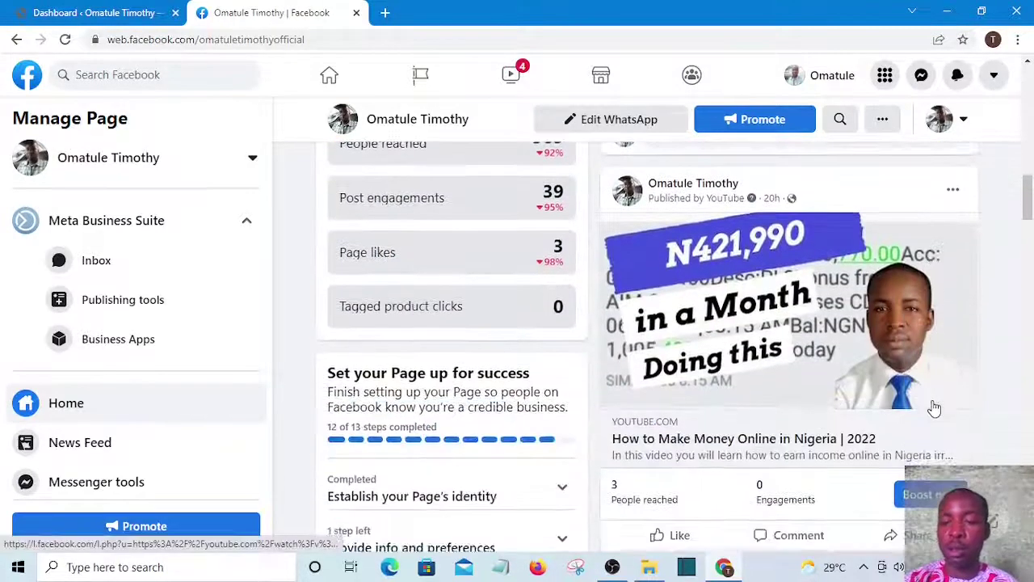
scroll(935, 408, "down", 6)
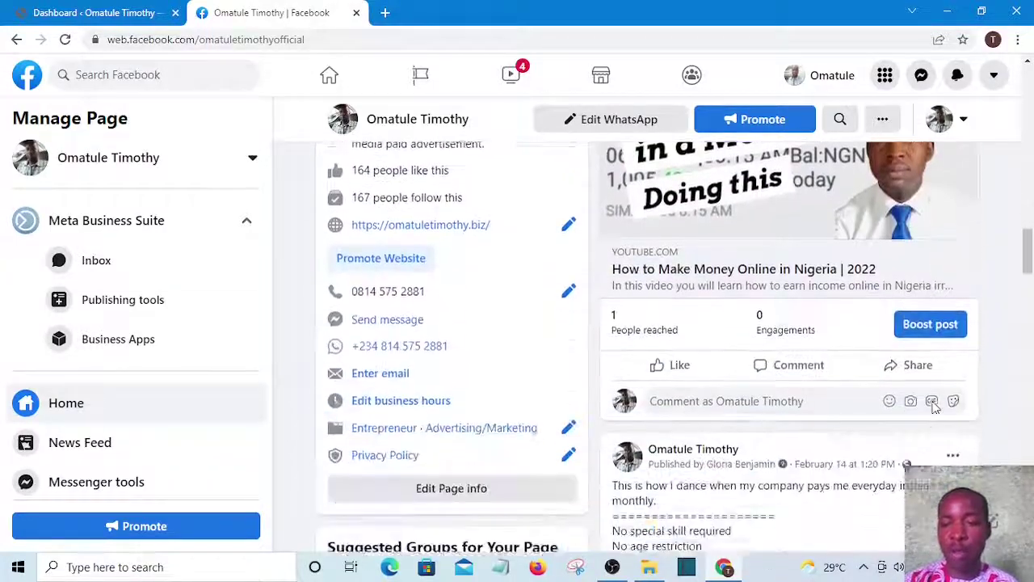
scroll(935, 408, "down", 10)
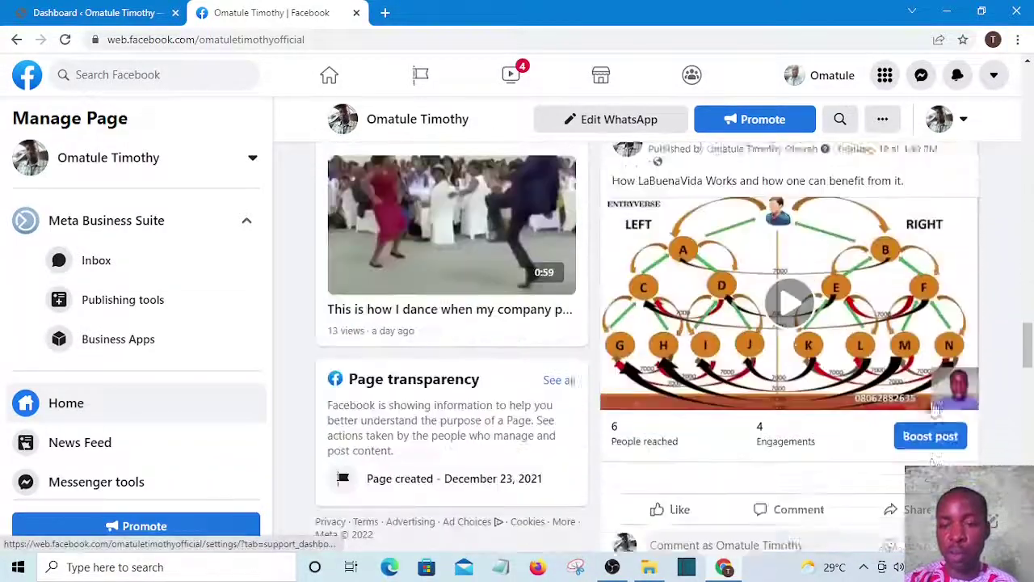
scroll(933, 410, "down", 12)
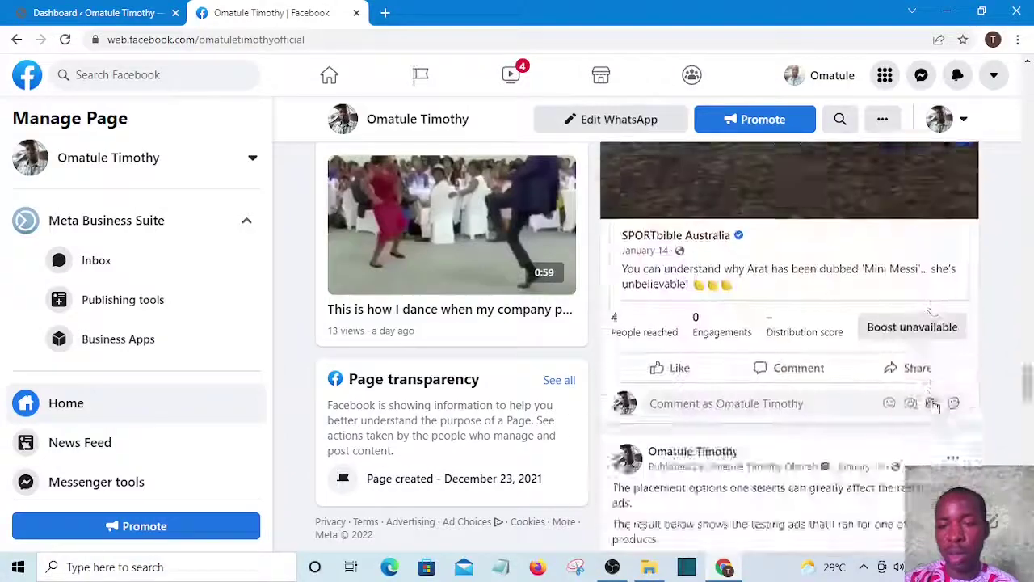
scroll(933, 404, "down", 3)
scroll(935, 406, "down", 5)
scroll(933, 407, "up", 8)
scroll(933, 406, "down", 6)
scroll(933, 404, "down", 15)
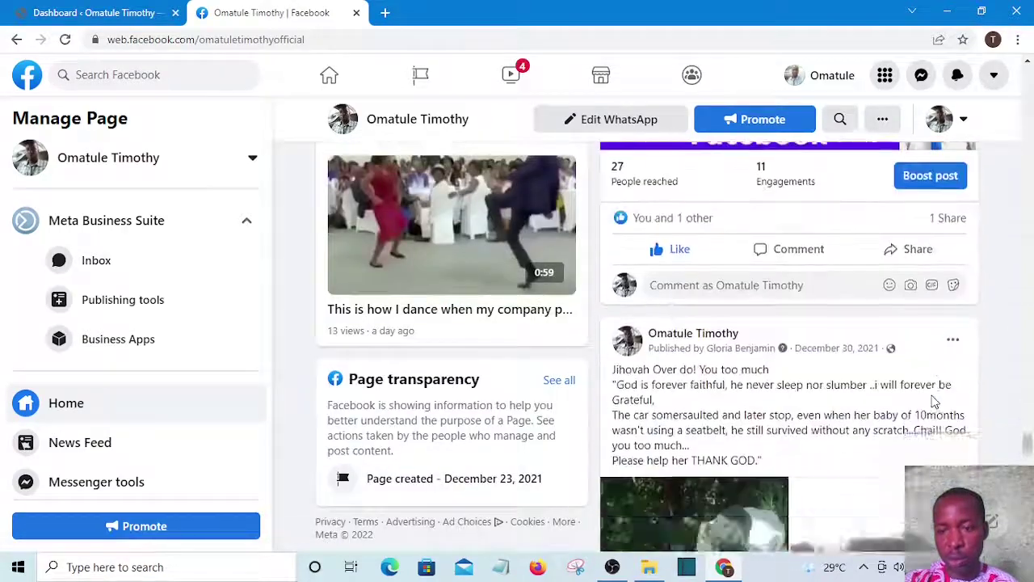
scroll(933, 401, "up", 15)
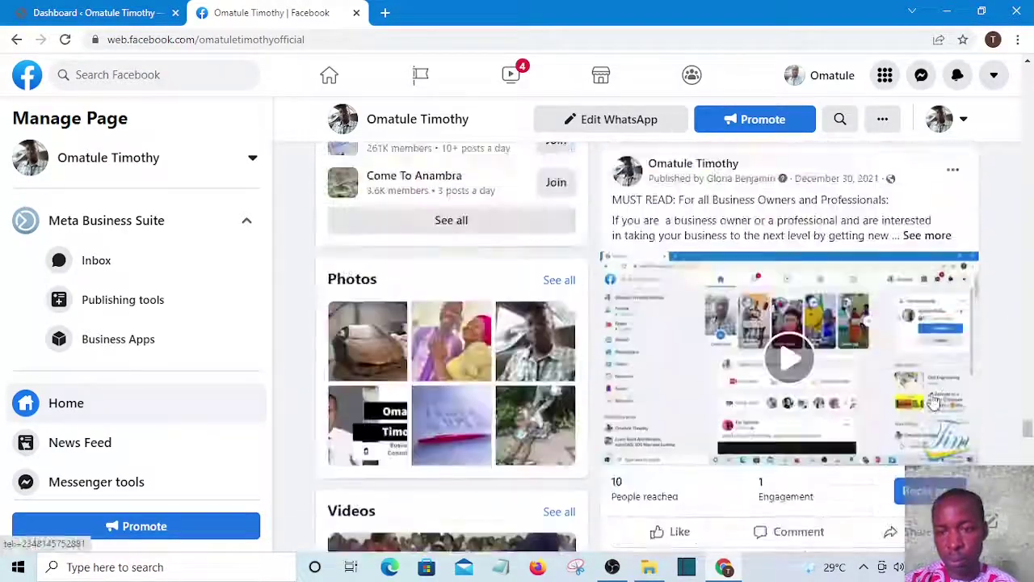
scroll(933, 402, "up", 3)
scroll(933, 400, "down", 1)
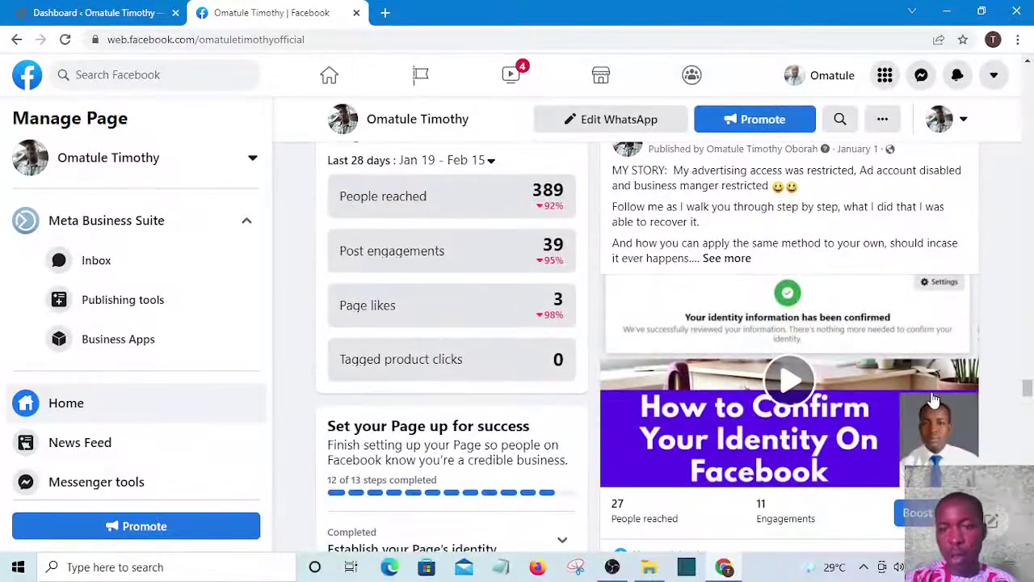
scroll(933, 400, "up", 1)
scroll(933, 400, "down", 1)
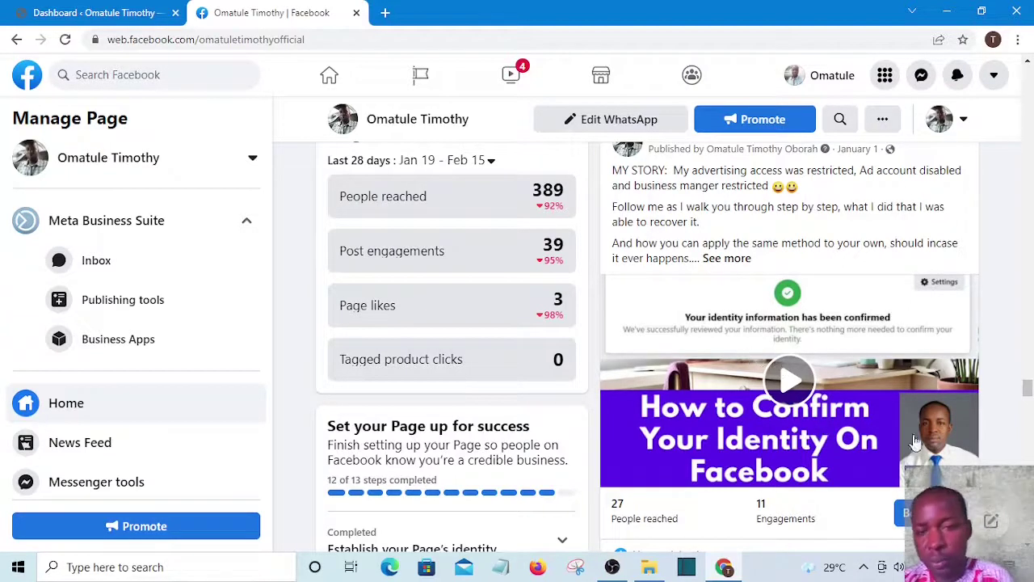
left_click(732, 258)
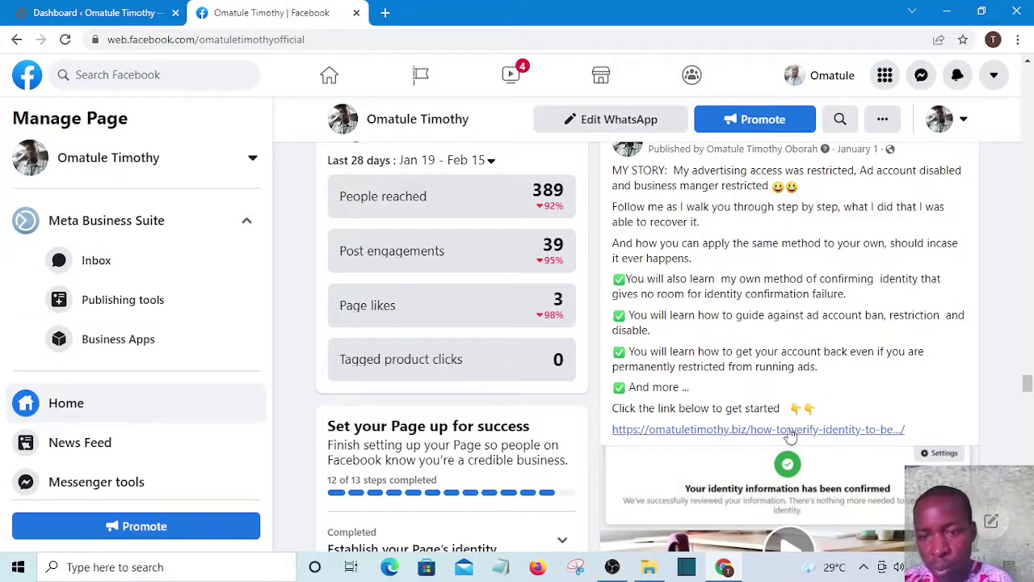
- Switch to the new tab showing Facebook's Advertising Policies page
scroll(863, 344, "down", 4)
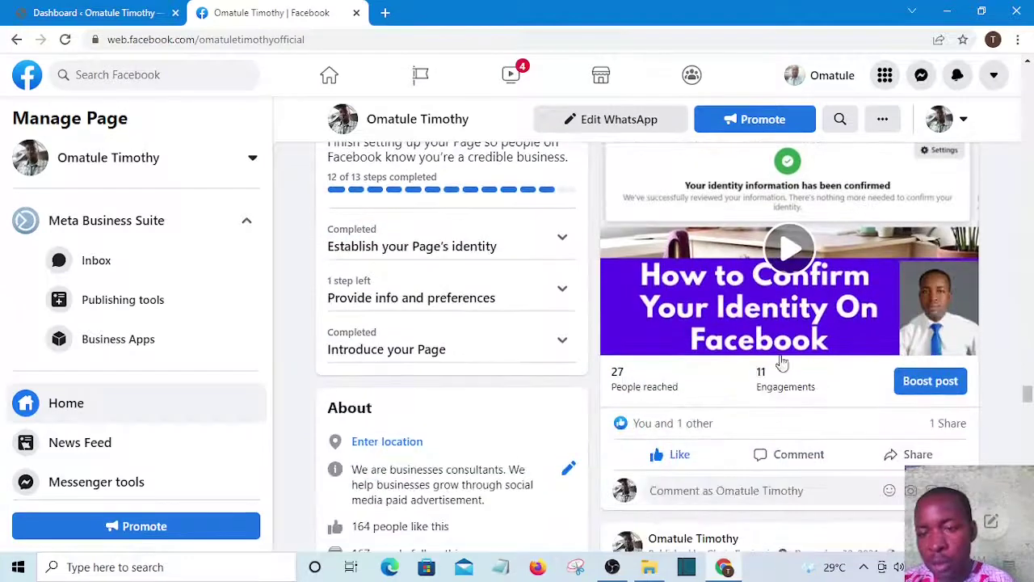
scroll(804, 344, "up", 2)
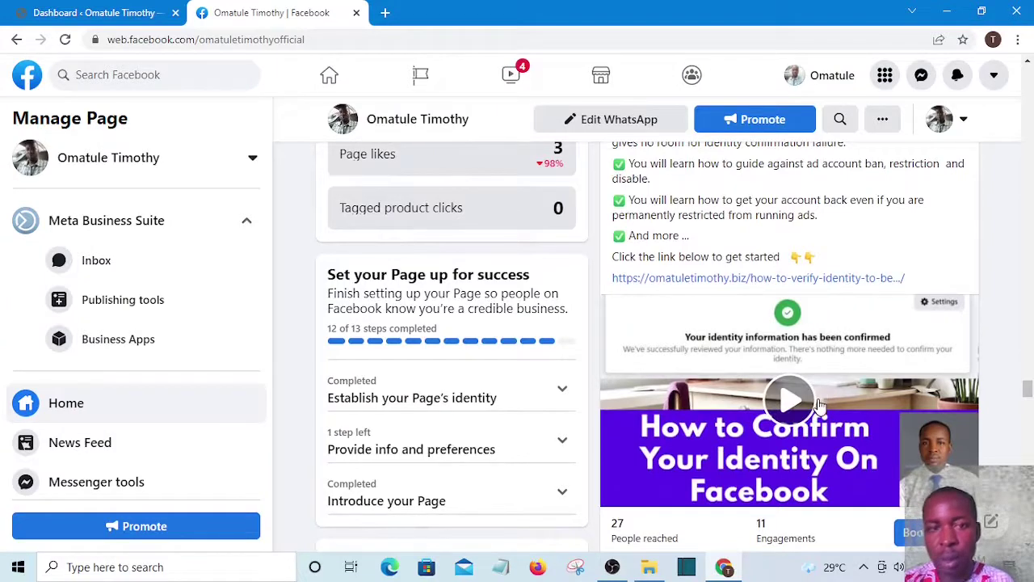
scroll(820, 347, "up", 1)
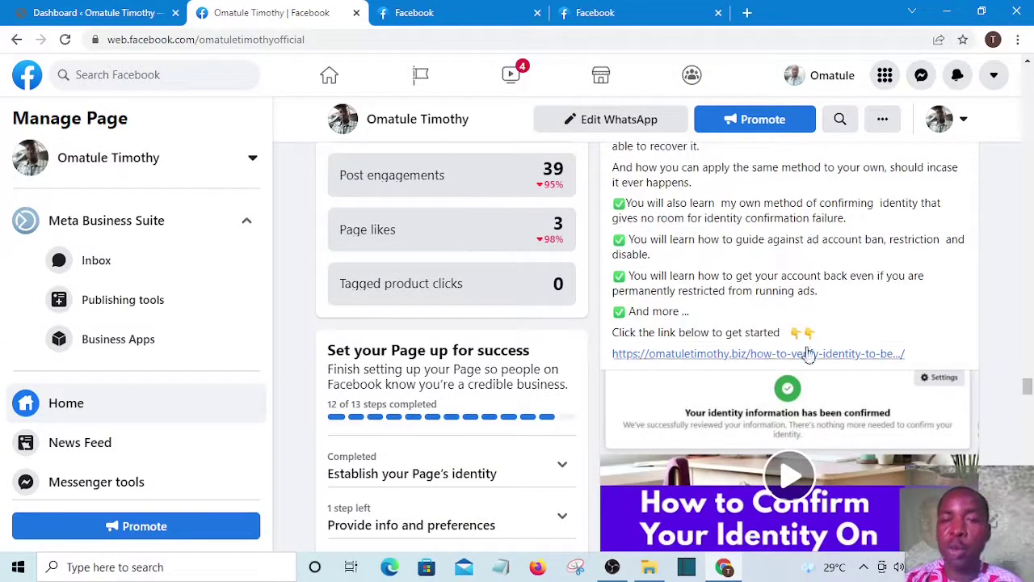
left_click(634, 12)
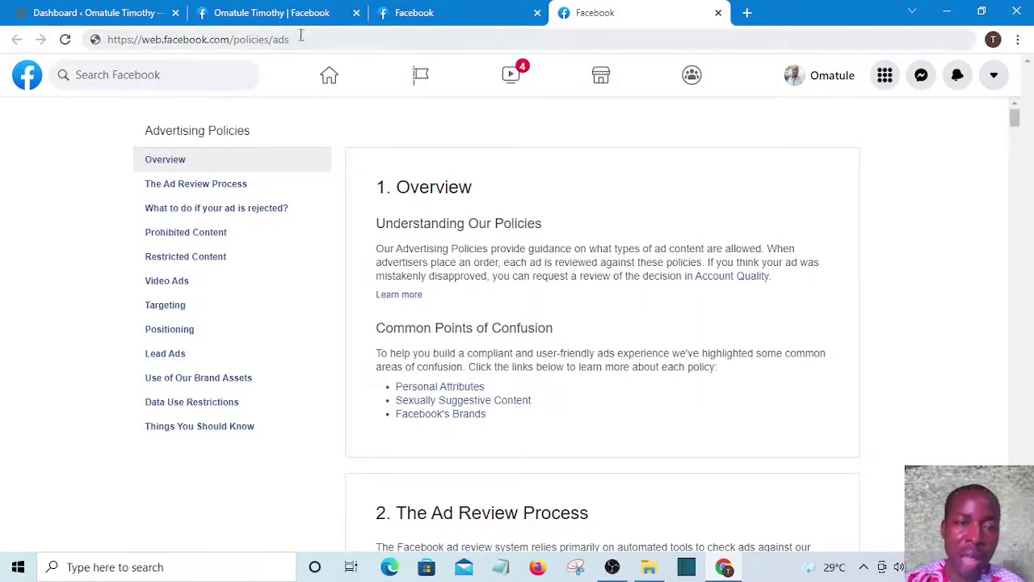
left_click(220, 42)
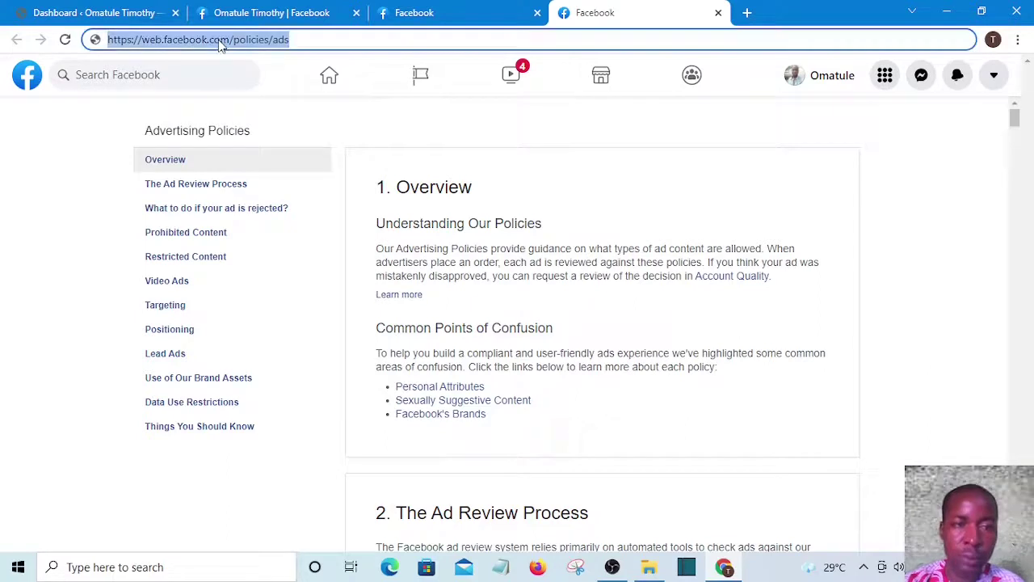
left_click(297, 41)
left_click_drag(298, 41, 115, 42)
left_click(116, 45)
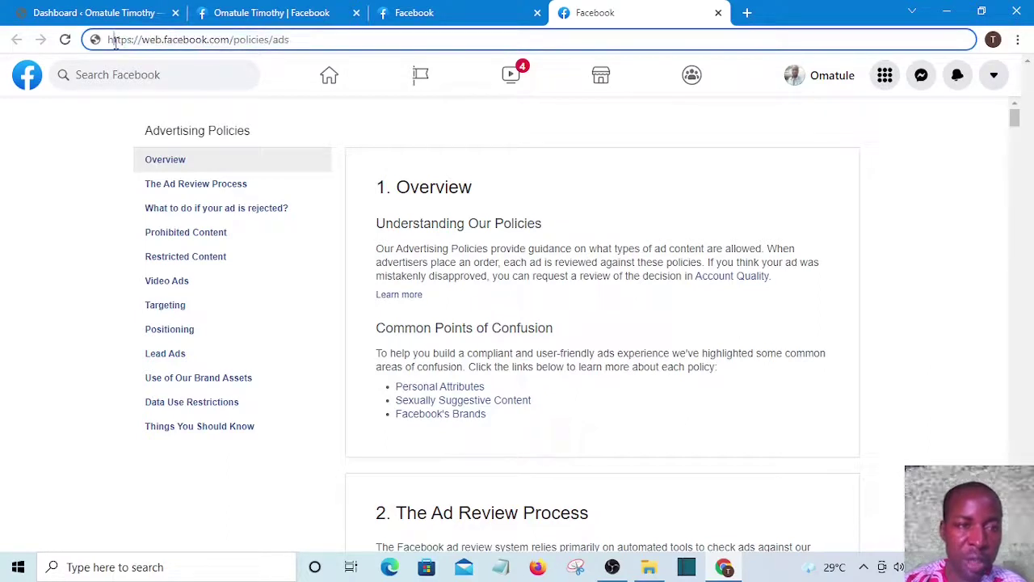
left_click_drag(306, 40, 118, 42)
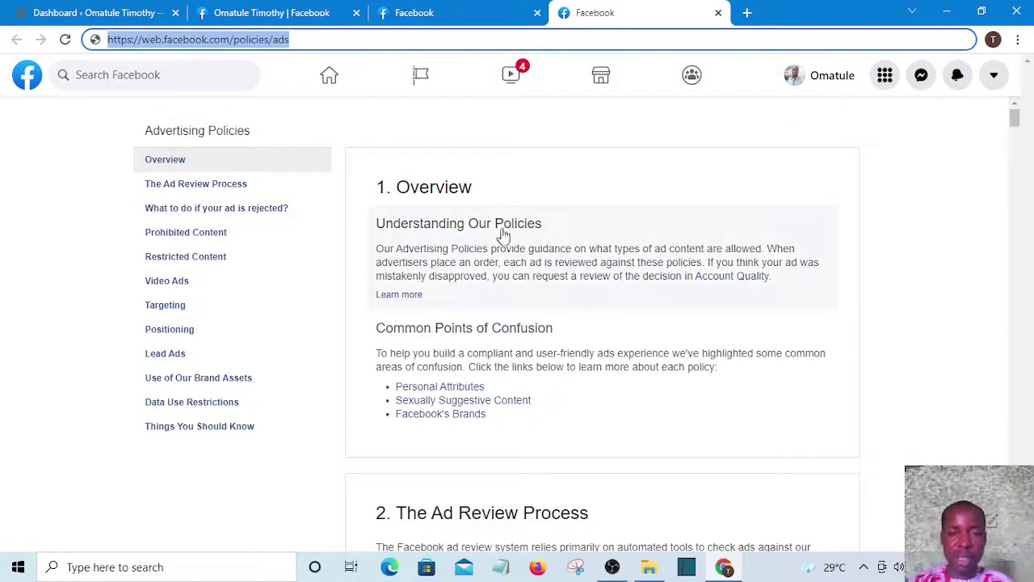
scroll(478, 234, "down", 9)
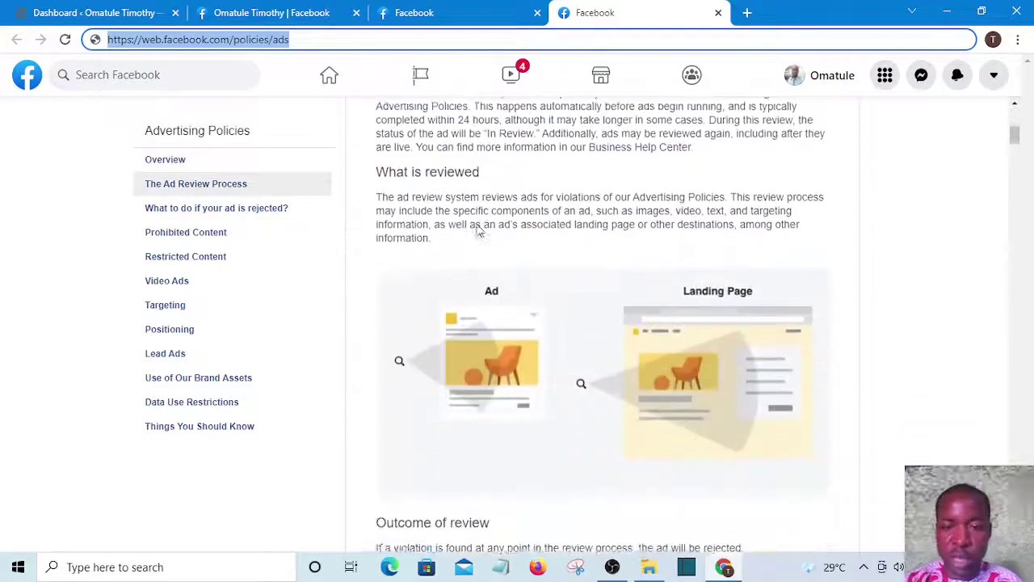
scroll(480, 234, "down", 12)
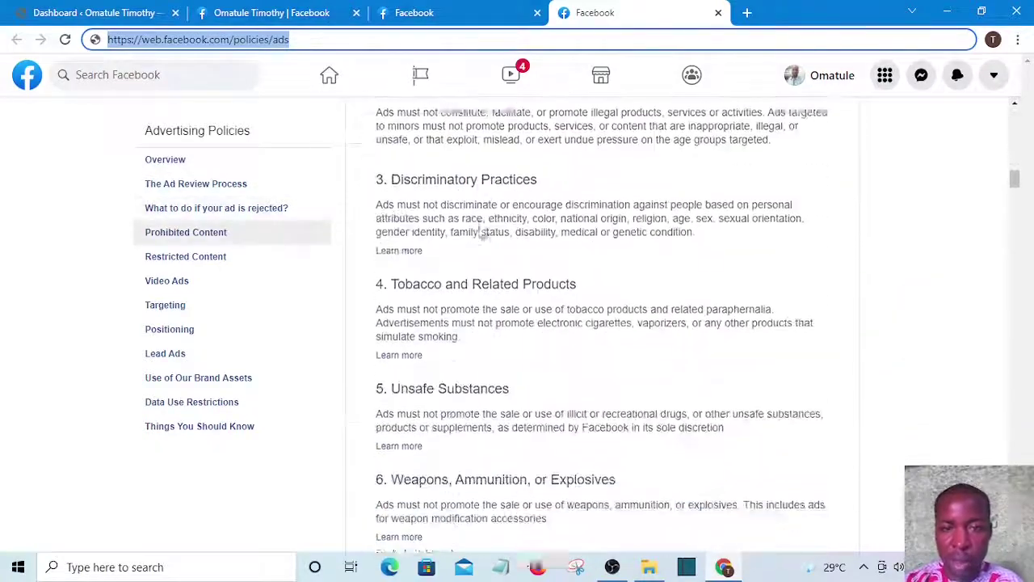
scroll(480, 234, "down", 6)
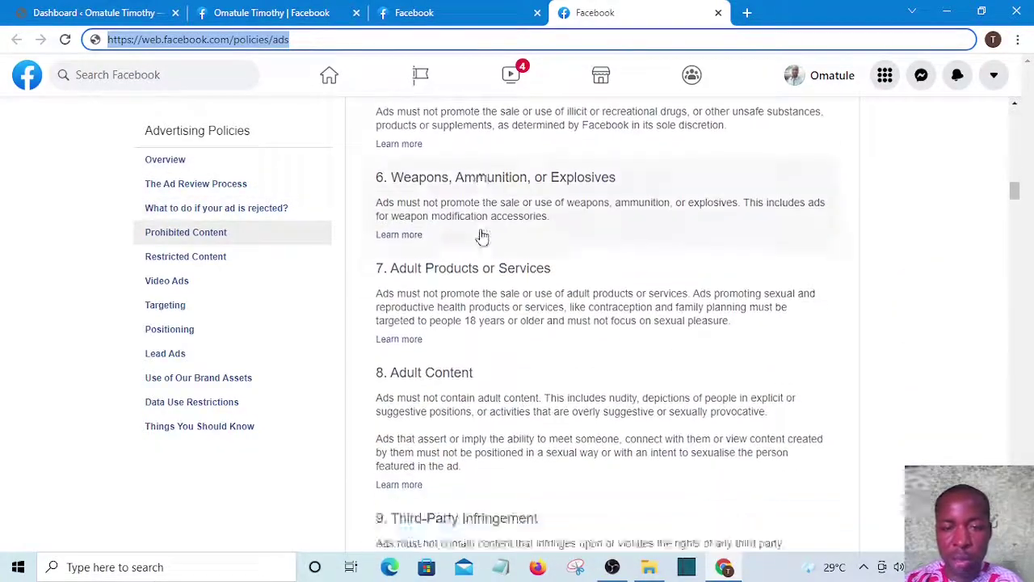
scroll(481, 235, "down", 15)
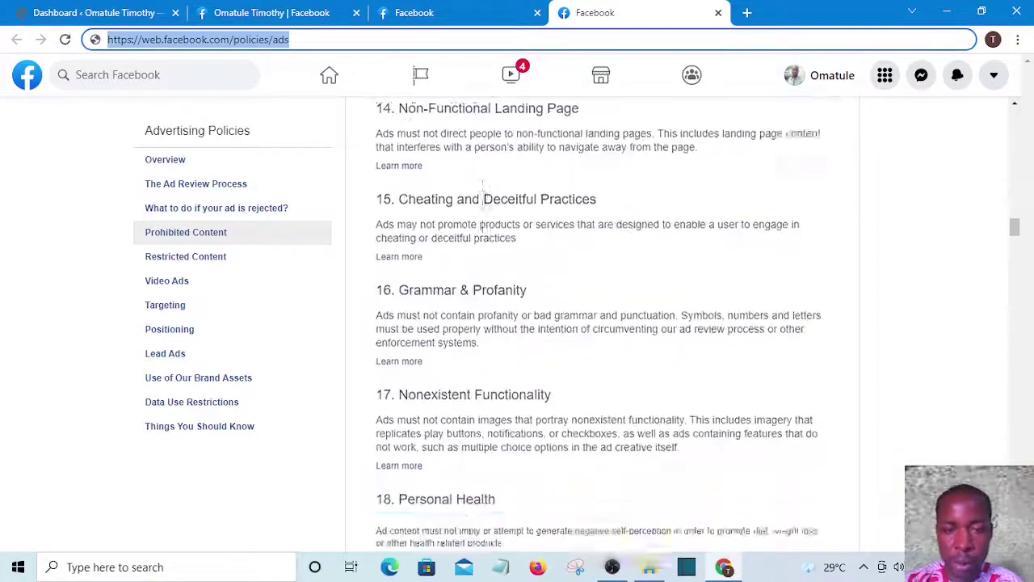
scroll(482, 228, "down", 12)
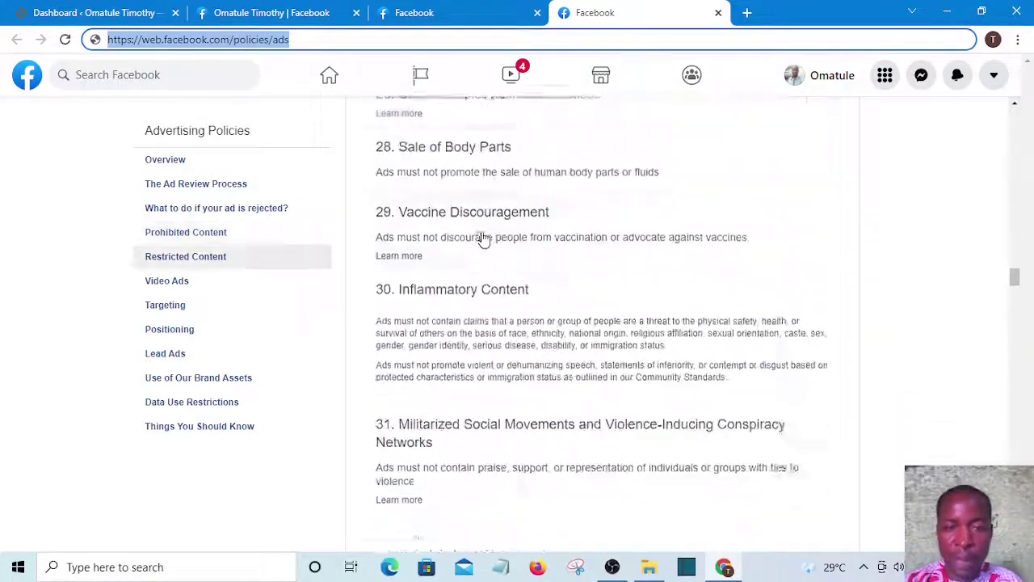
scroll(495, 279, "down", 15)
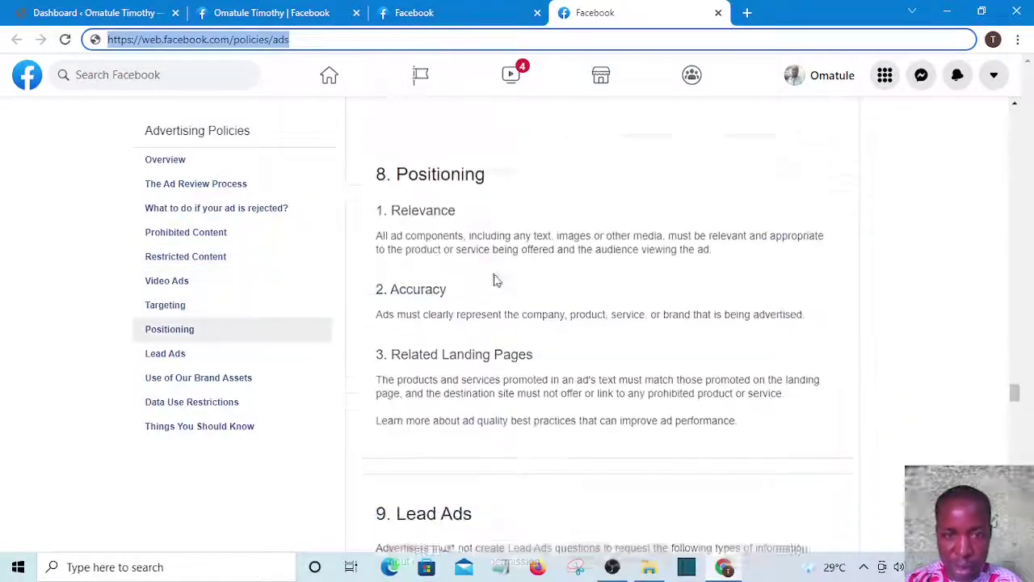
scroll(497, 278, "down", 15)
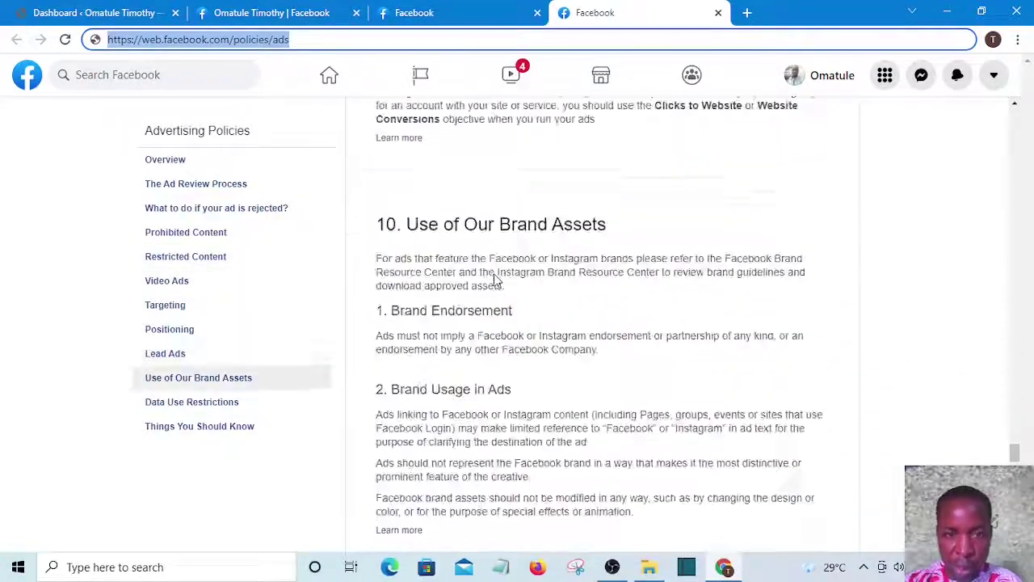
scroll(497, 279, "down", 5)
scroll(497, 278, "down", 3)
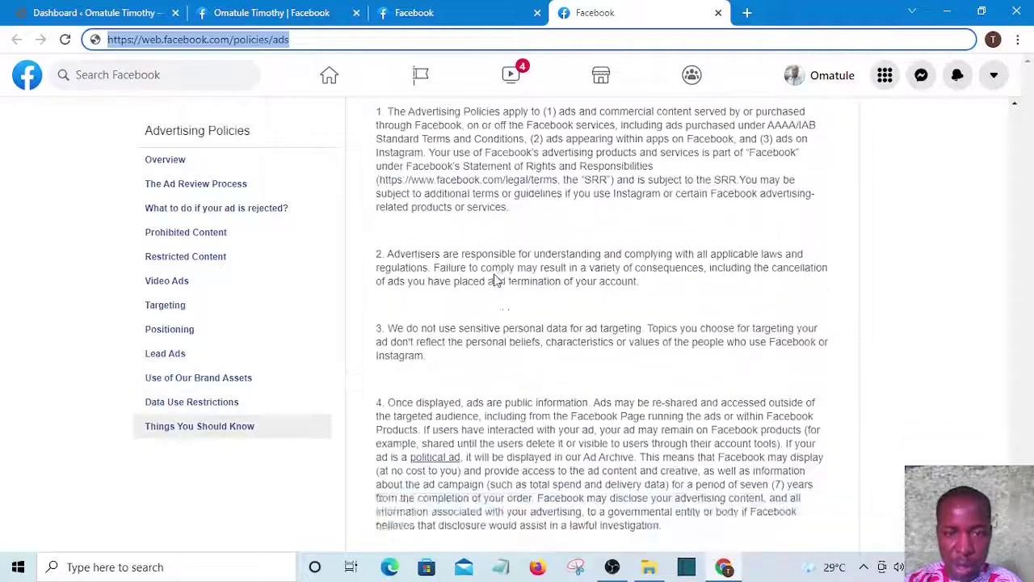
scroll(496, 275, "down", 5)
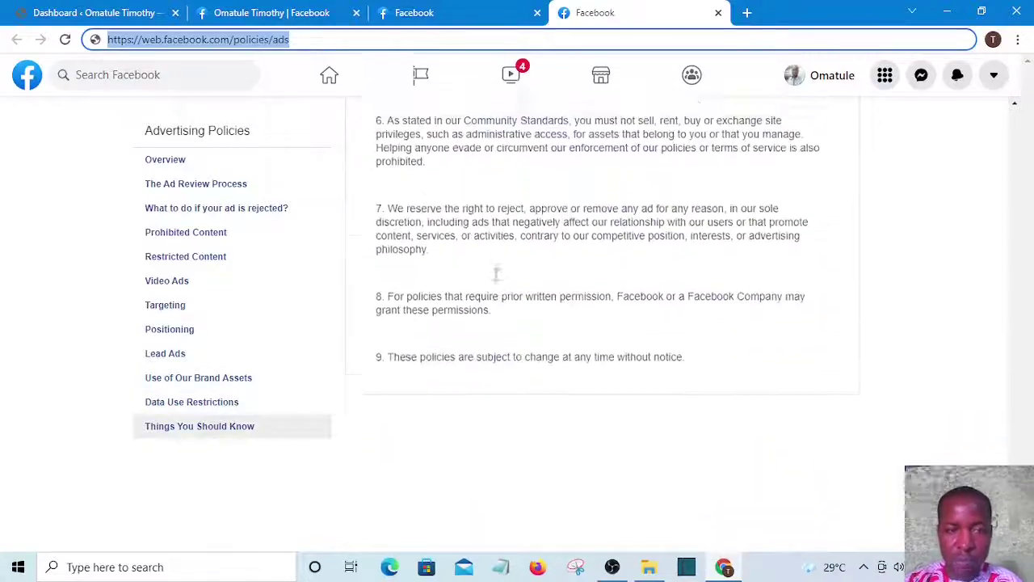
scroll(497, 278, "up", 5)
scroll(497, 278, "up", 15)
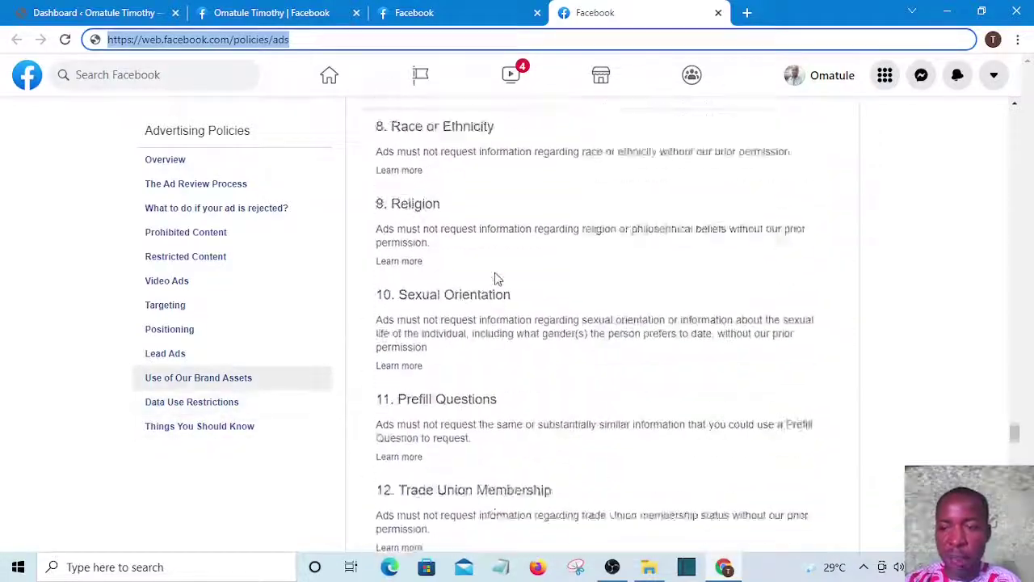
scroll(497, 279, "up", 20)
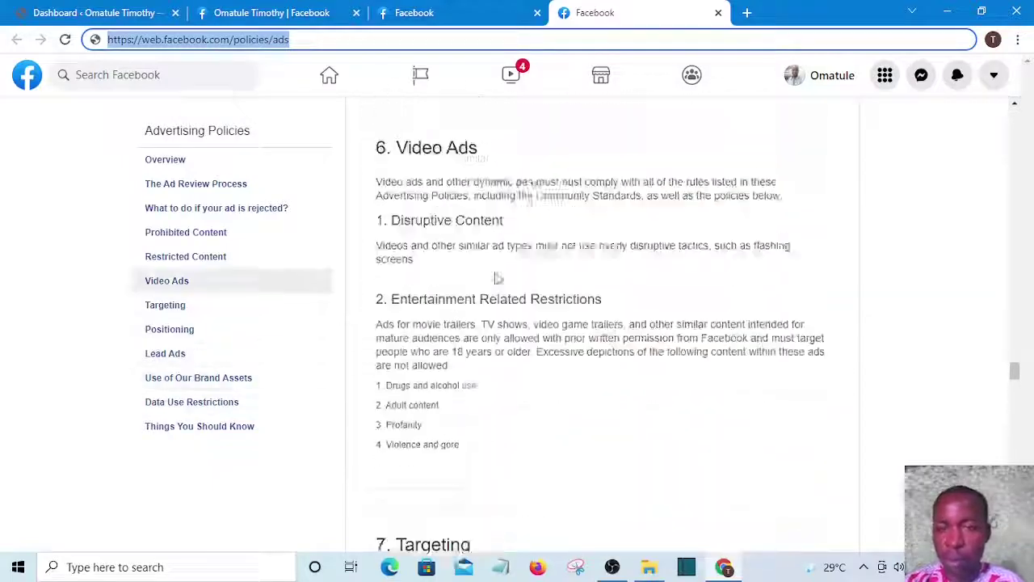
scroll(497, 278, "up", 4)
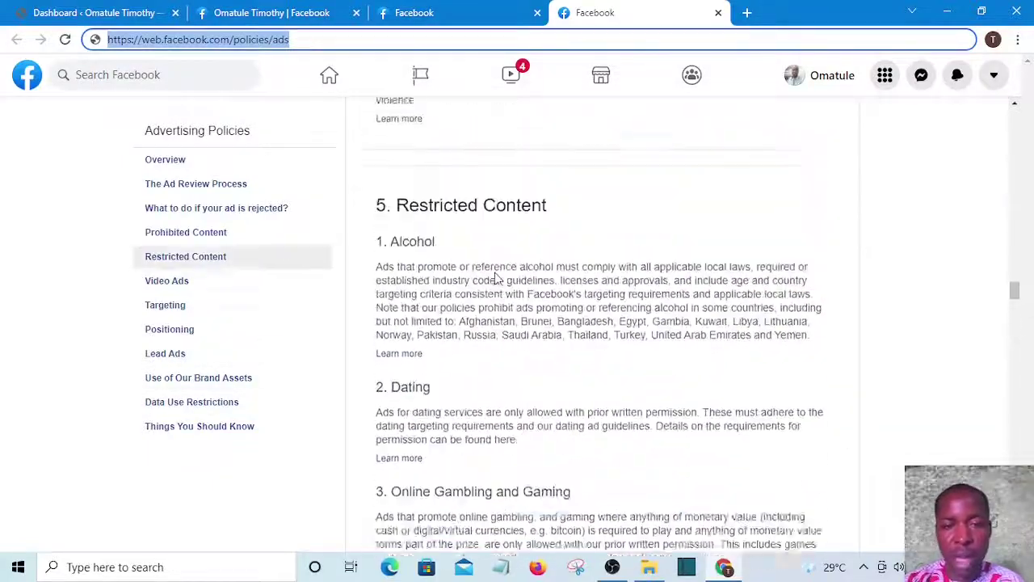
scroll(497, 279, "down", 20)
scroll(496, 278, "up", 12)
scroll(496, 278, "up", 20)
scroll(497, 278, "up", 15)
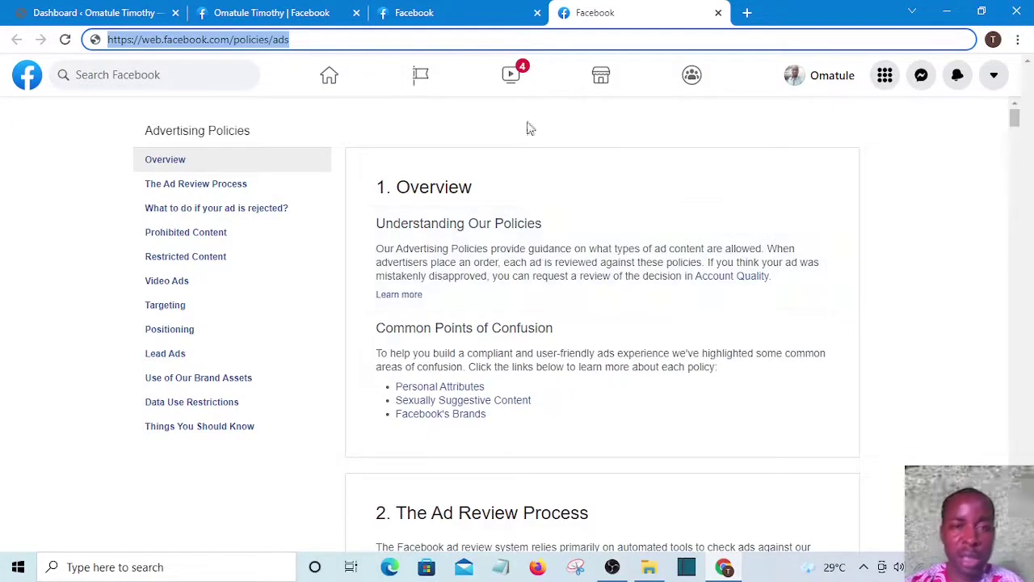
- Back on the Page tab, start a Boost post for the identity-confirmation video post
left_click(259, 9)
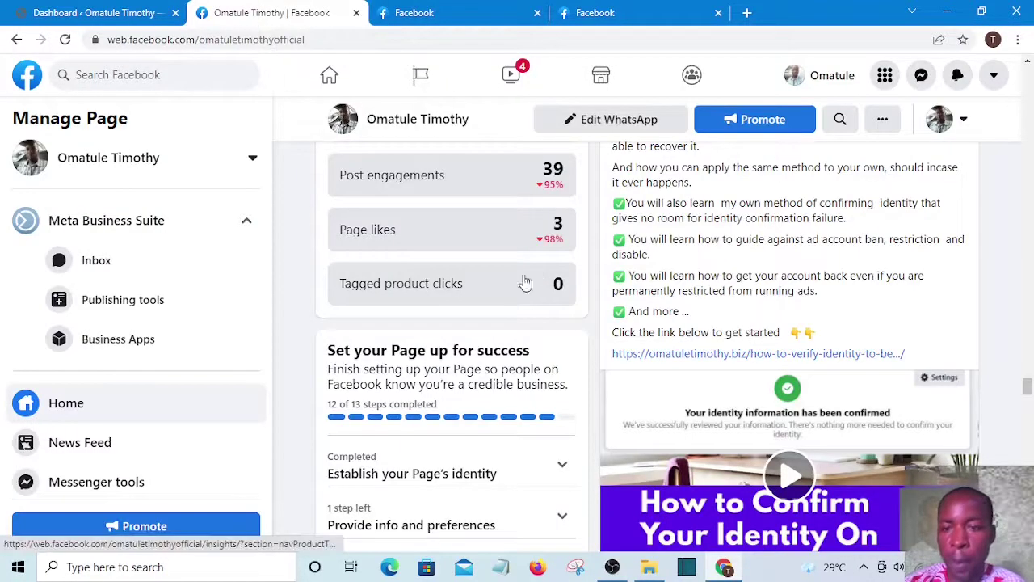
scroll(973, 371, "down", 1)
scroll(973, 371, "down", 3)
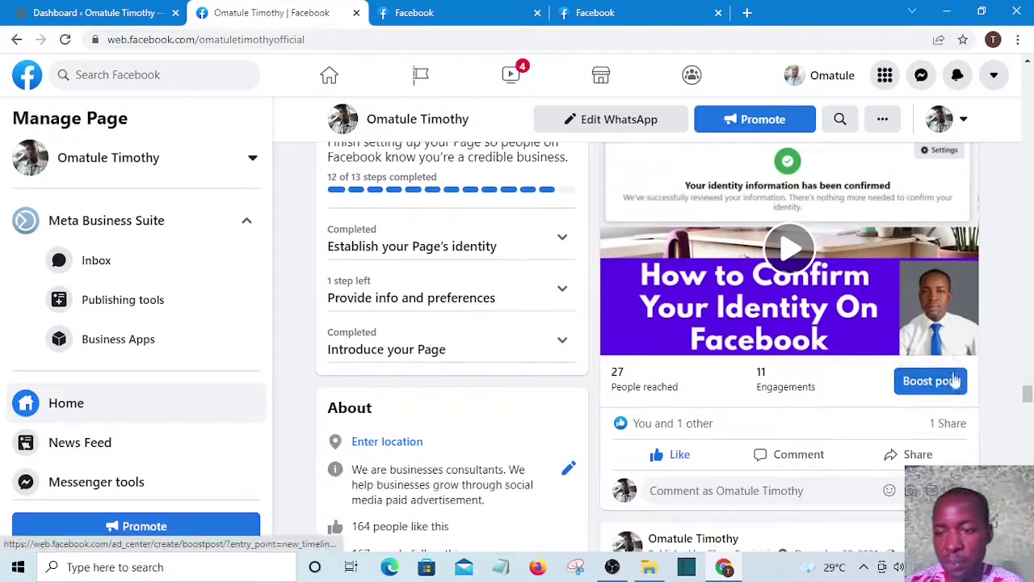
scroll(951, 368, "down", 2)
scroll(947, 379, "up", 3)
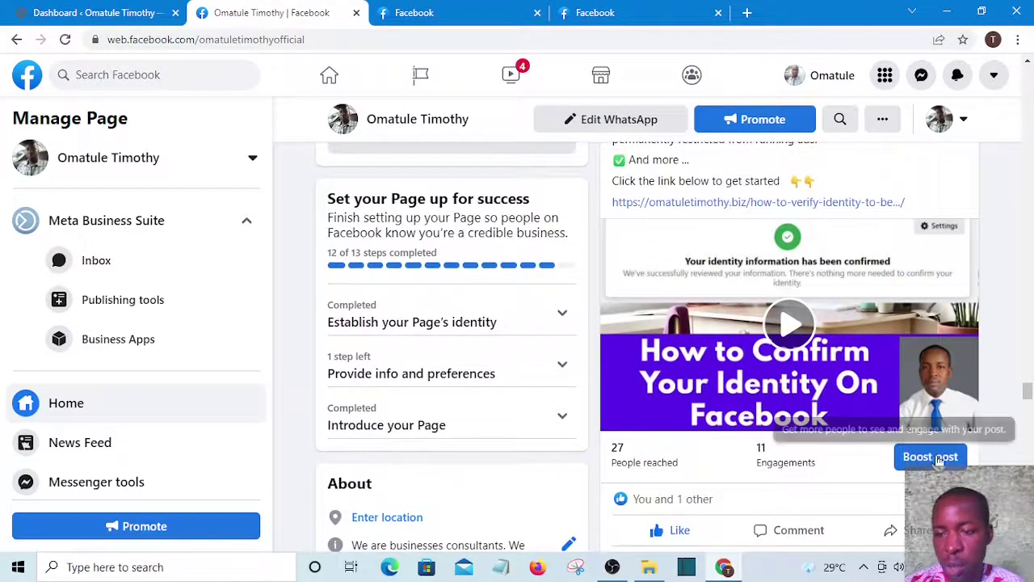
left_click(931, 457)
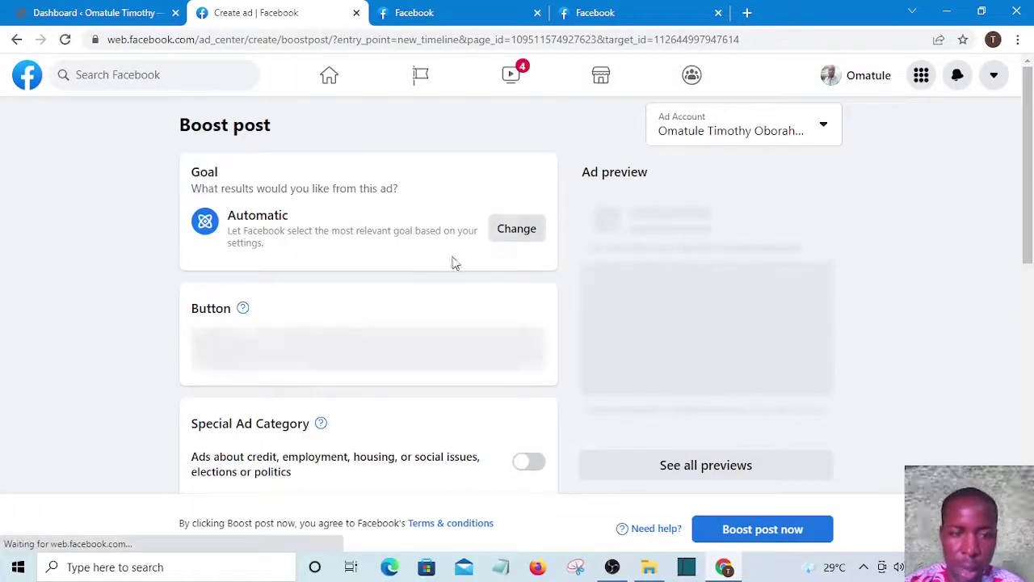
- Open the boost's Goal options to review them, with Automatic still selected
scroll(576, 271, "down", 3)
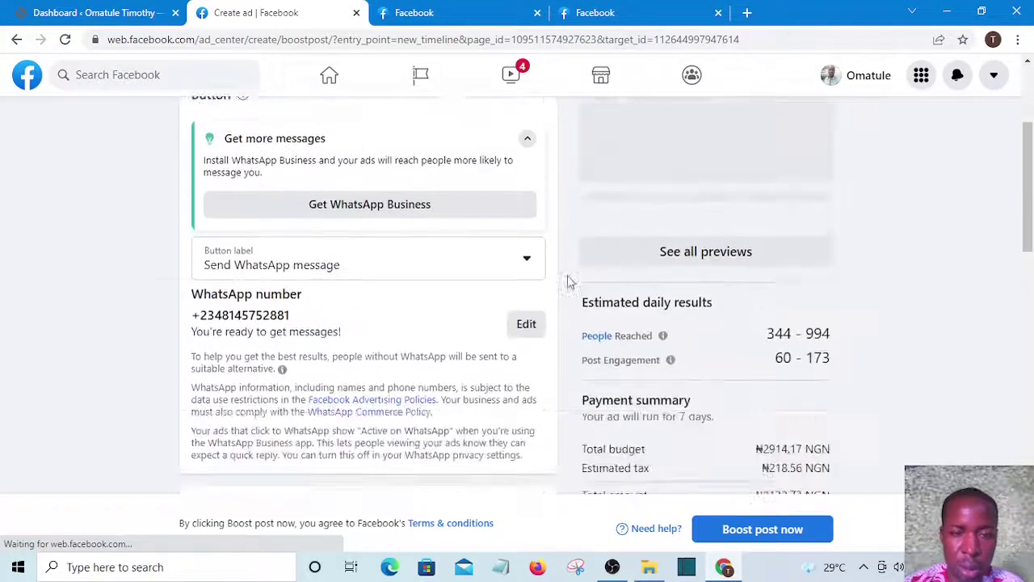
scroll(415, 282, "up", 3)
scroll(363, 286, "down", 1)
scroll(363, 279, "up", 1)
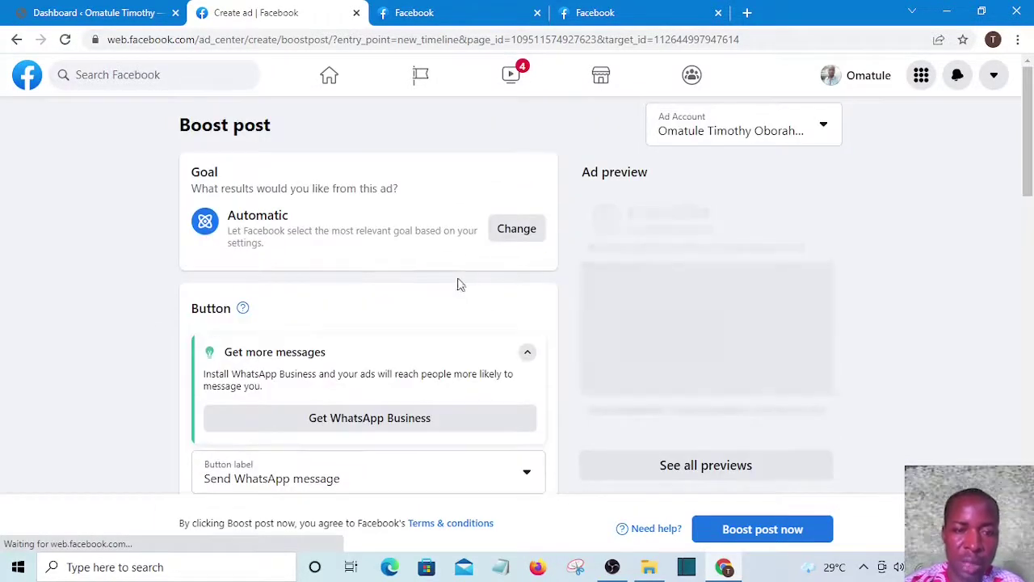
left_click(517, 230)
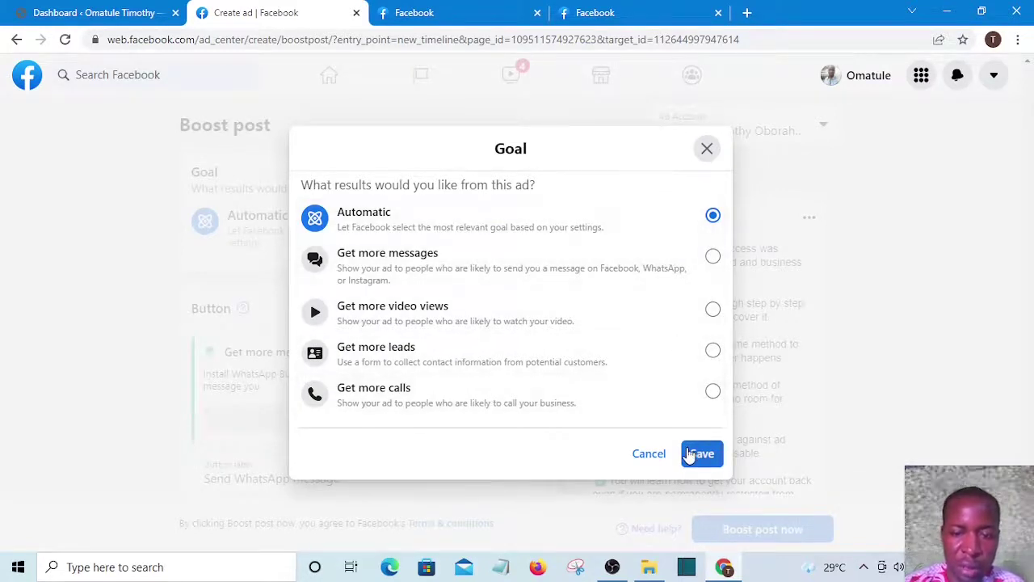
- Save Automatic as the boost's goal
left_click(698, 453)
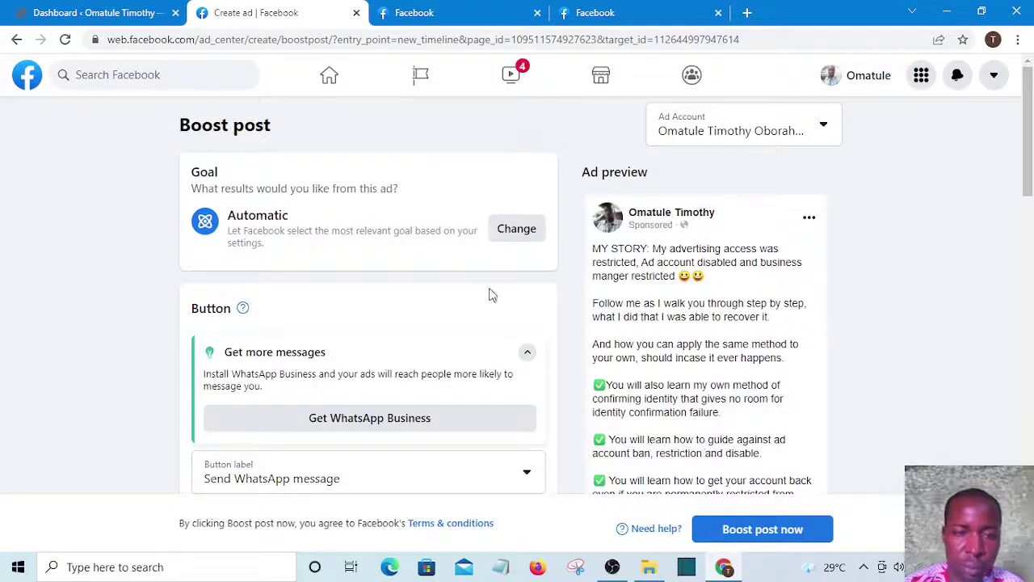
scroll(439, 236, "down", 4)
scroll(437, 237, "up", 2)
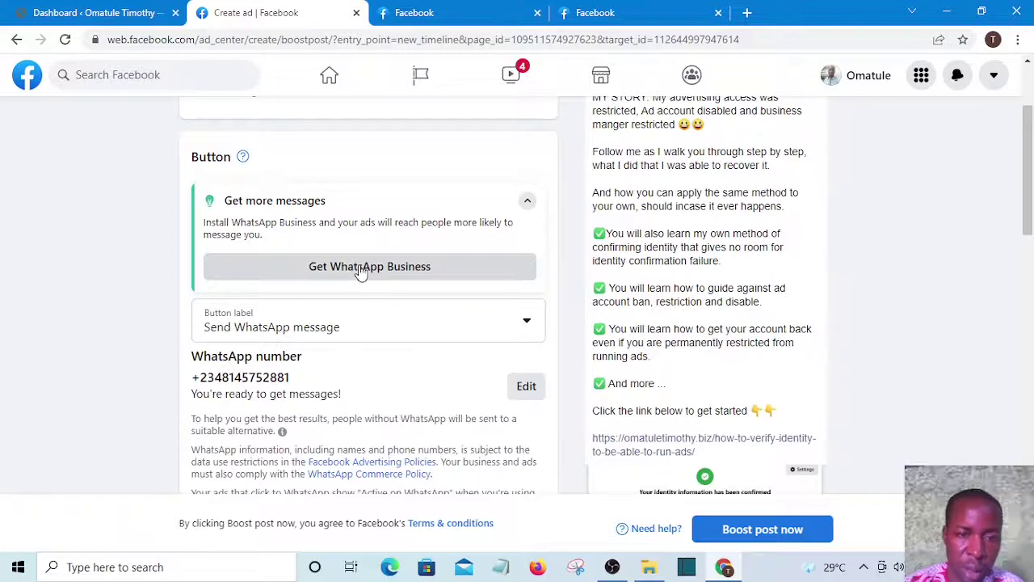
- Set the ad's button label to Send message after briefly trying Learn more
left_click(416, 326)
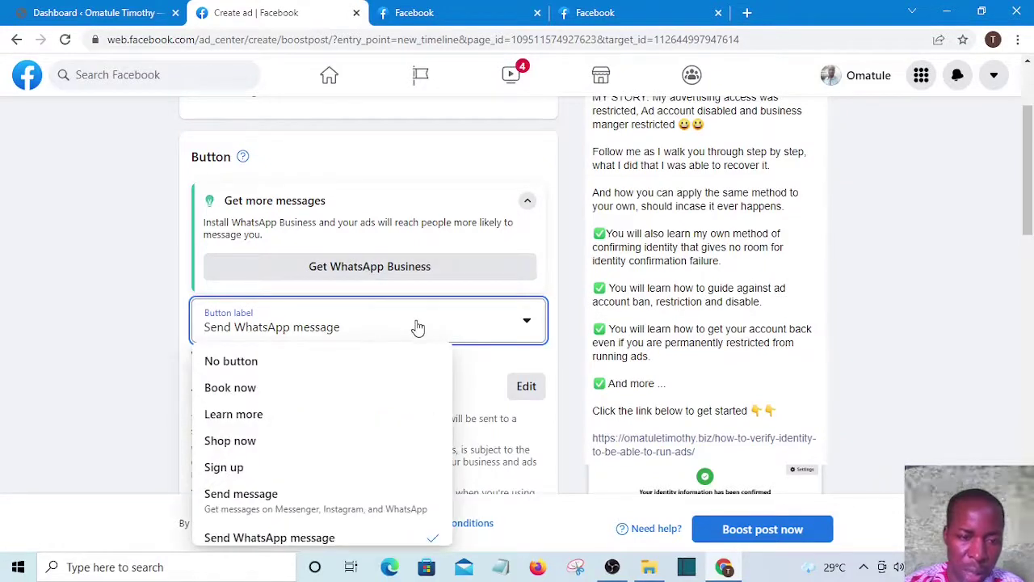
left_click(262, 416)
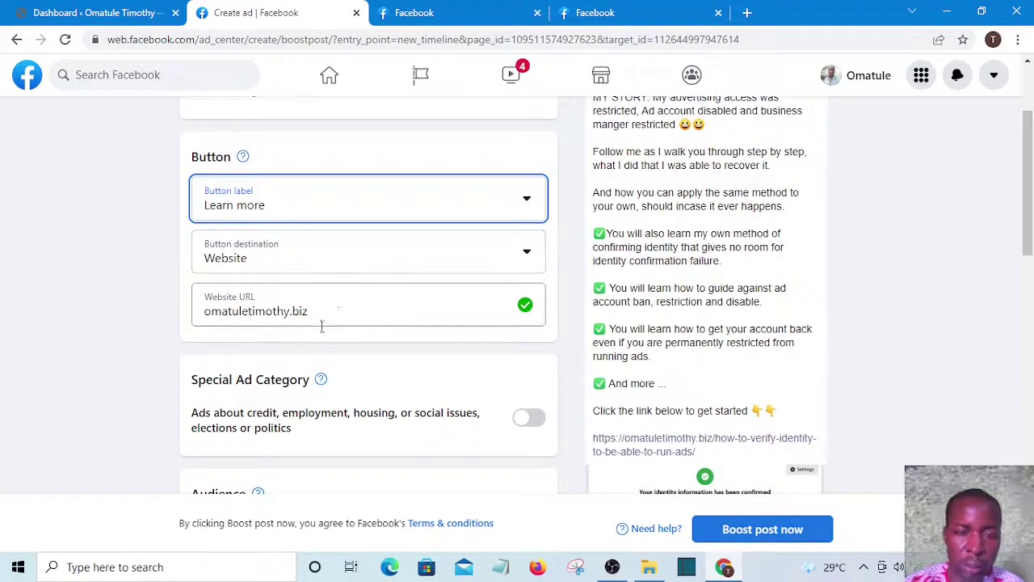
left_click(420, 215)
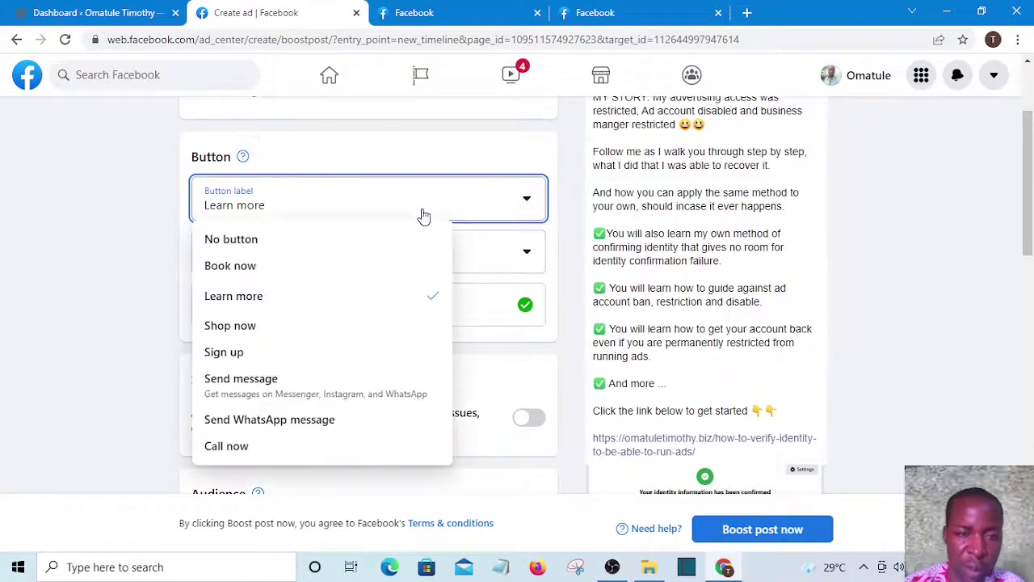
scroll(343, 374, "down", 1)
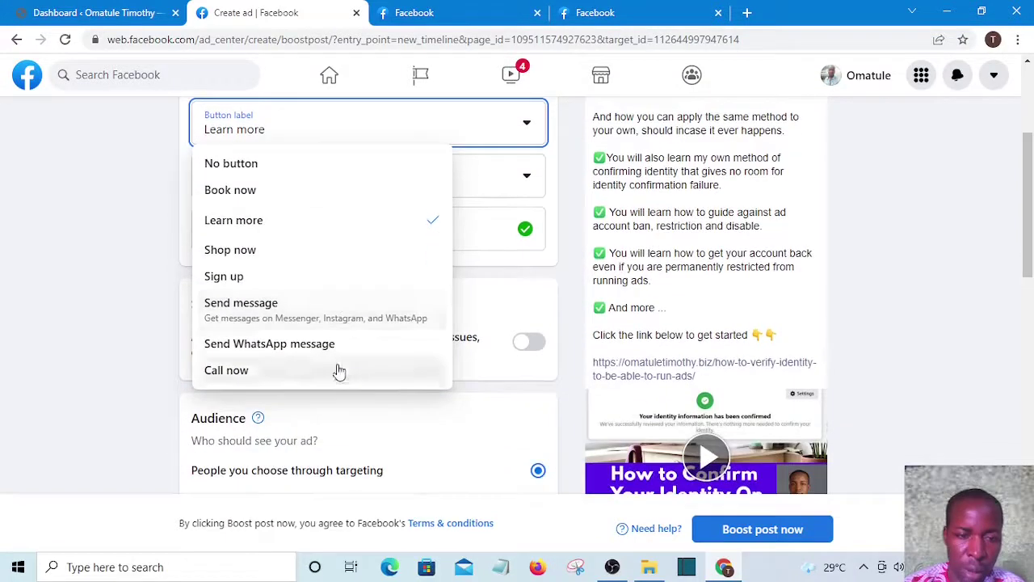
left_click(301, 311)
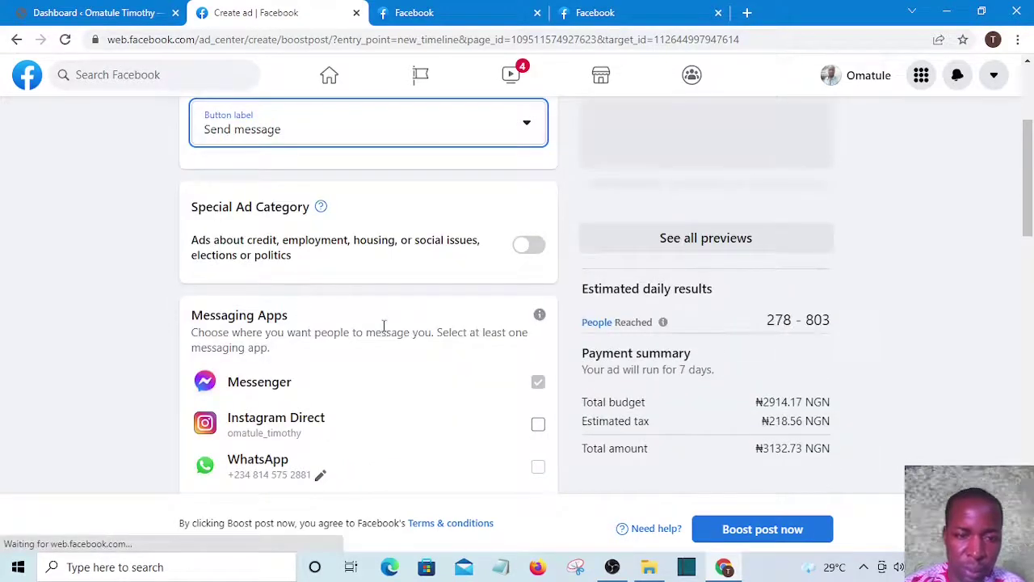
scroll(383, 330, "down", 2)
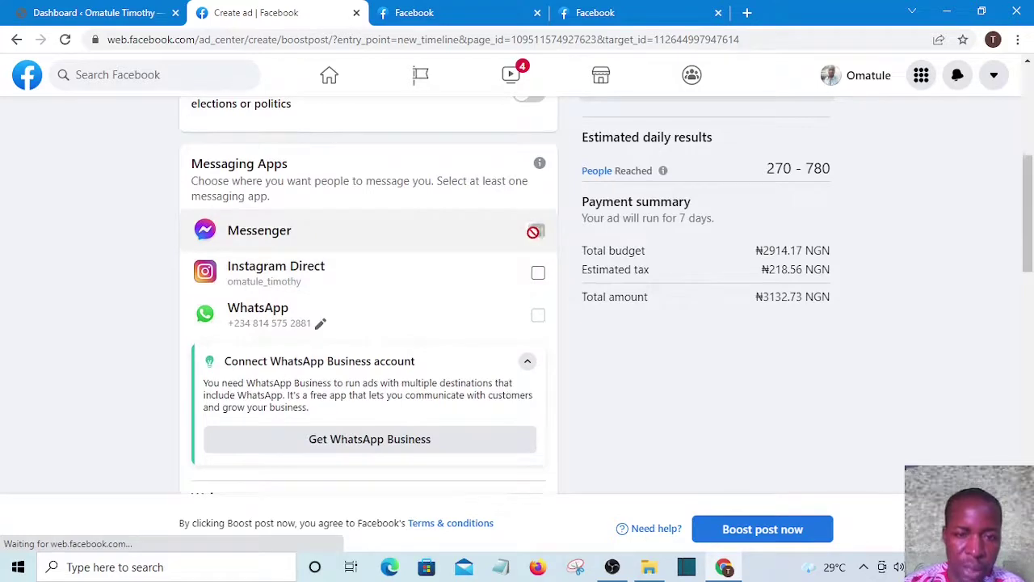
scroll(418, 310, "down", 2)
scroll(408, 323, "up", 6)
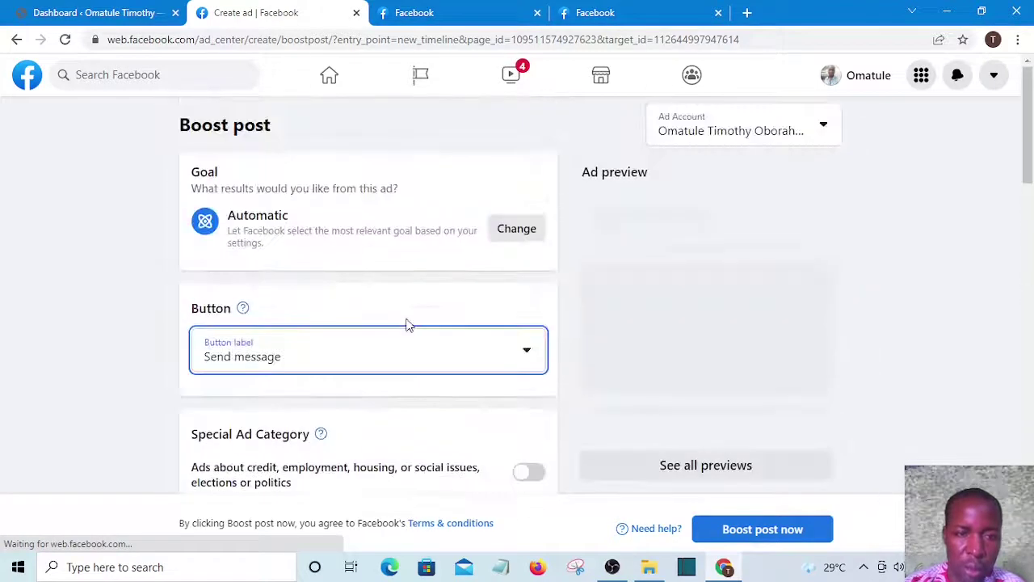
scroll(444, 377, "down", 4)
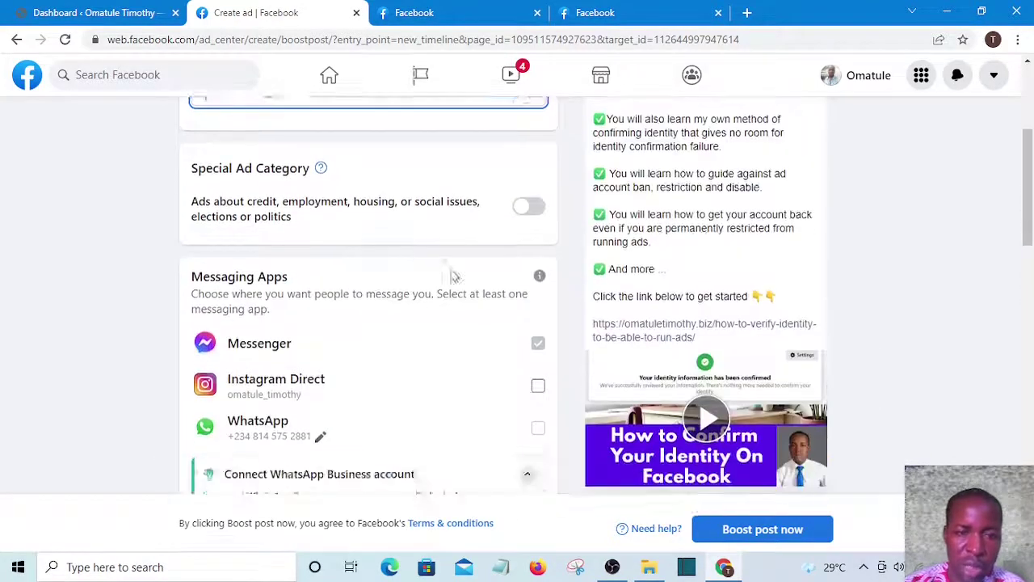
scroll(453, 276, "down", 1)
scroll(445, 282, "up", 1)
scroll(393, 353, "down", 2)
scroll(461, 245, "up", 1)
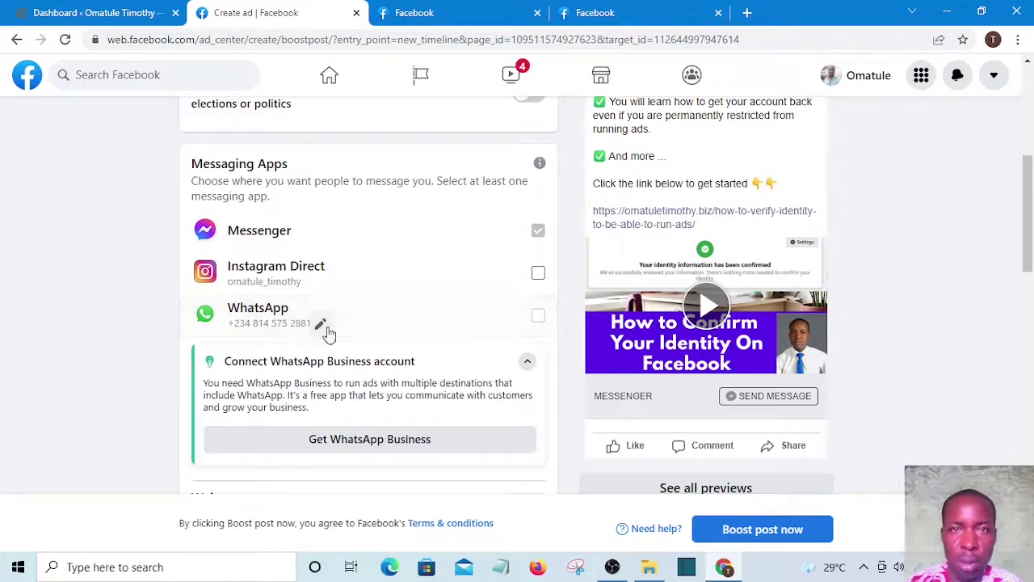
scroll(301, 333, "down", 2)
scroll(346, 337, "down", 2)
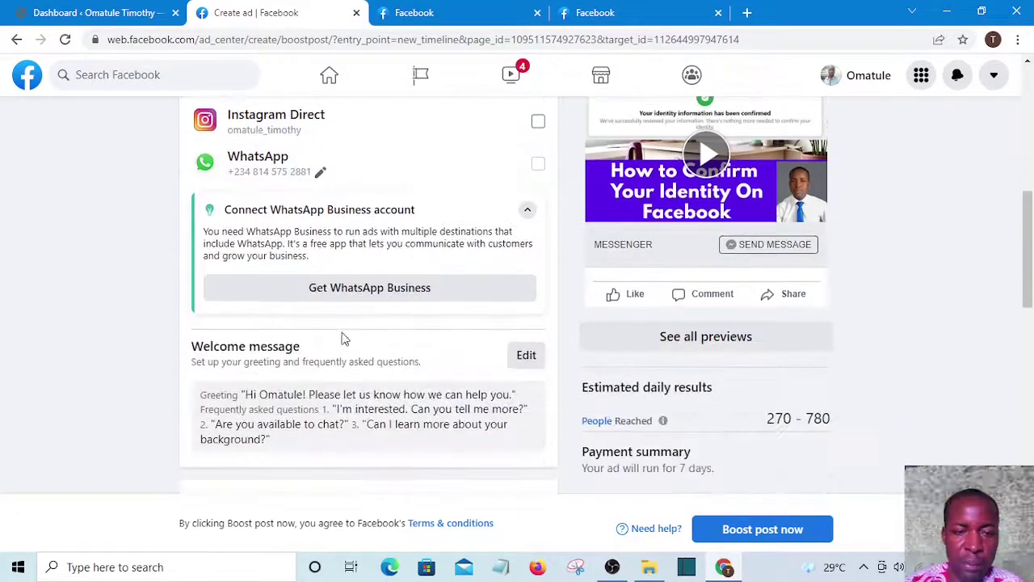
scroll(453, 315, "down", 3)
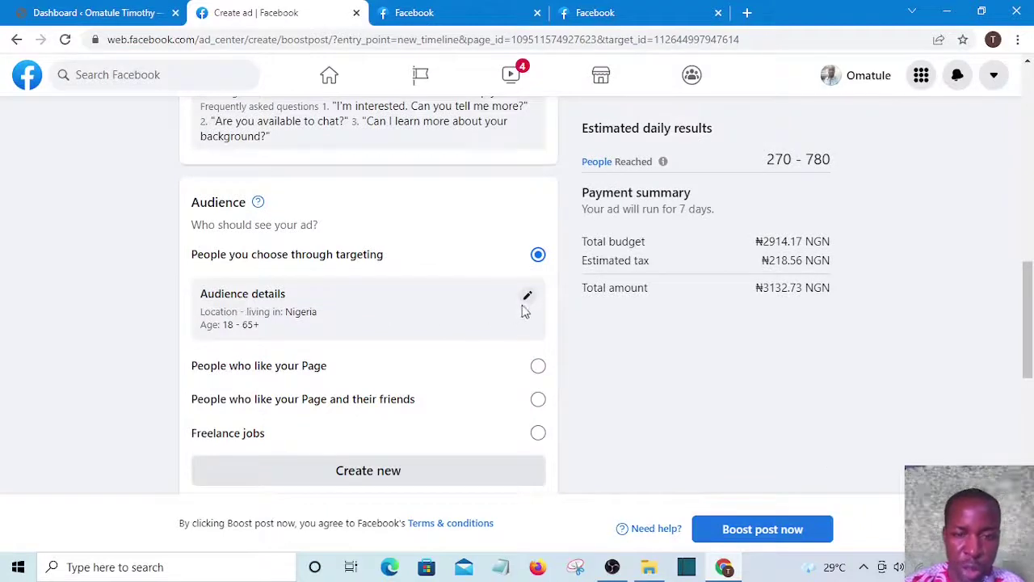
- Edit the ad audience and raise the minimum age to 25
left_click(527, 296)
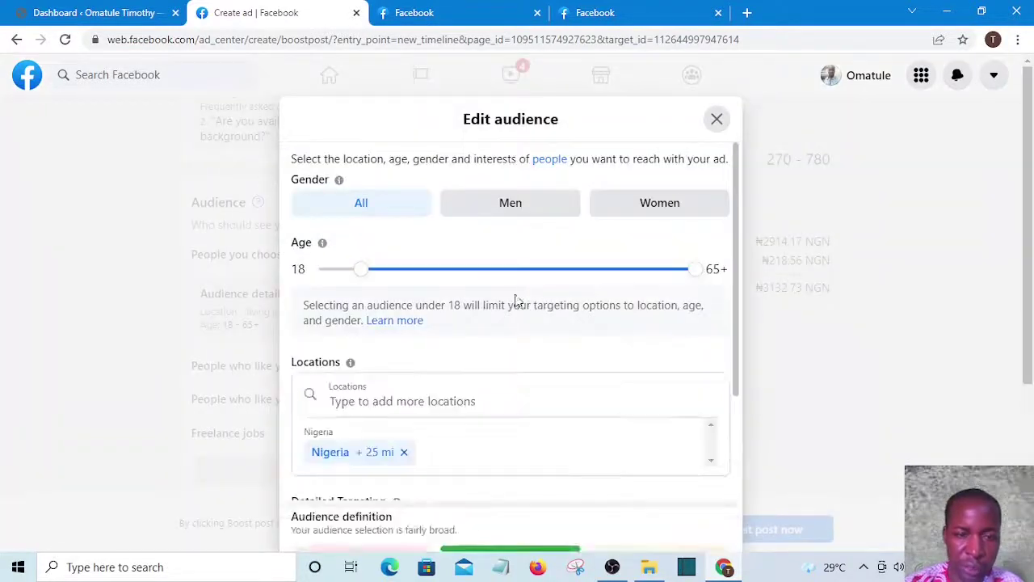
left_click_drag(362, 279, 411, 280)
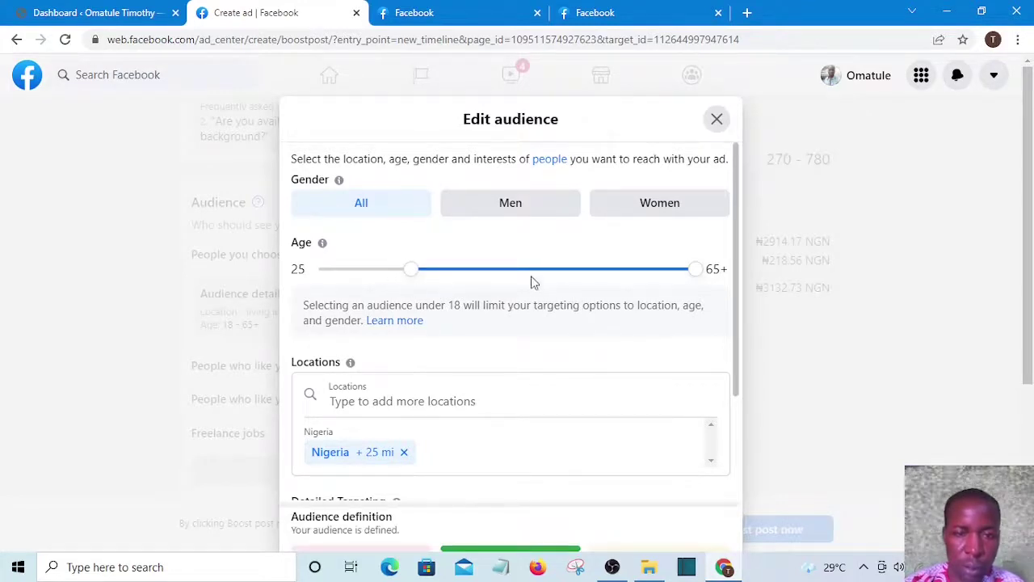
scroll(531, 282, "down", 1)
scroll(532, 282, "up", 1)
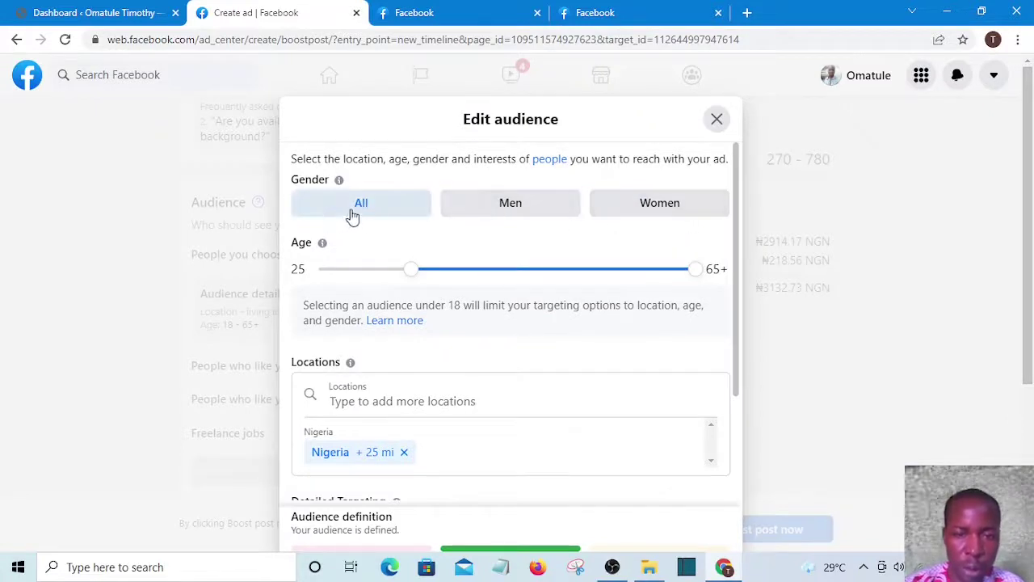
scroll(518, 271, "down", 1)
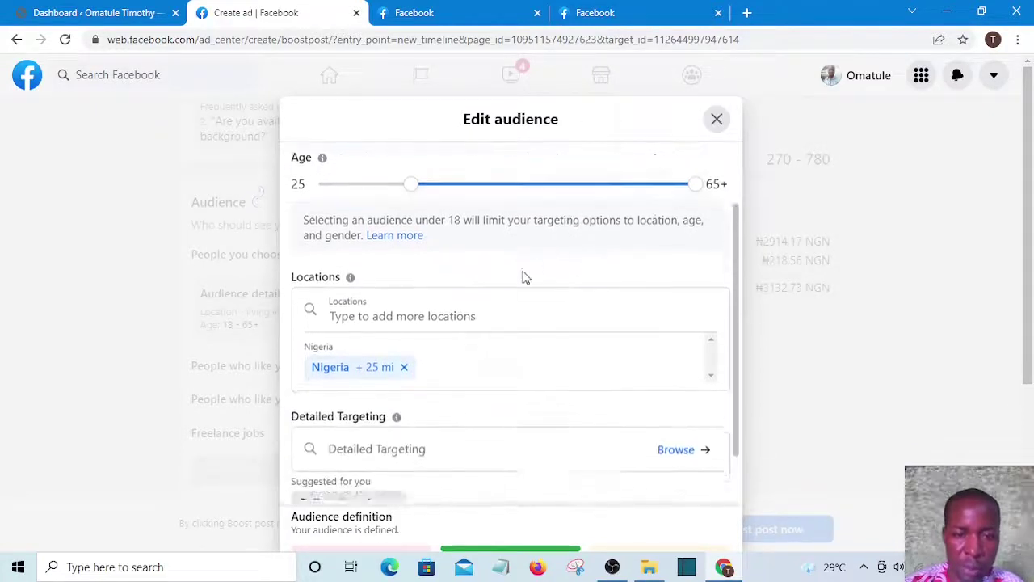
scroll(518, 271, "down", 1)
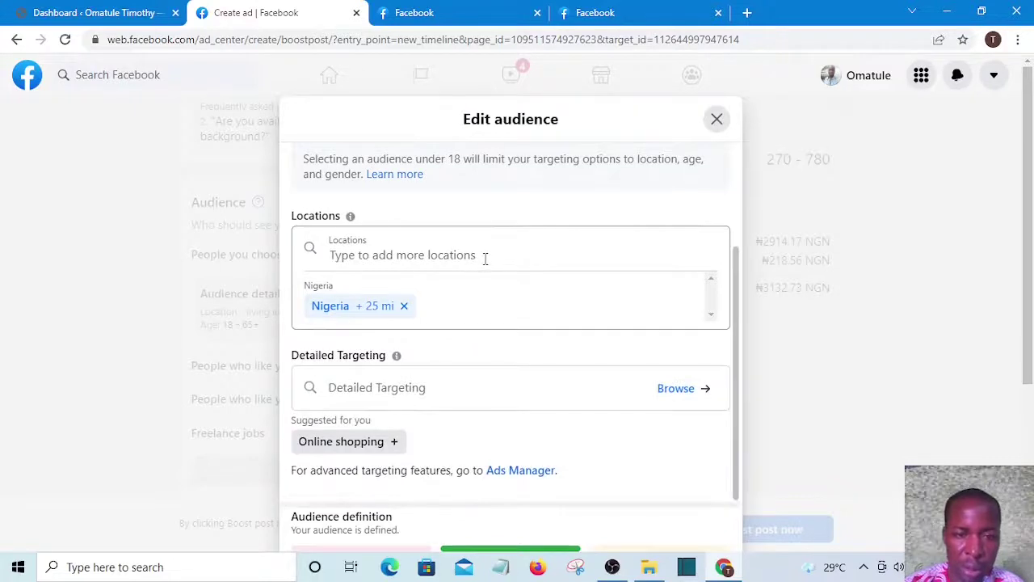
- Check the Nigeria location on the map, then go to the Detailed Targeting search box
left_click(481, 252)
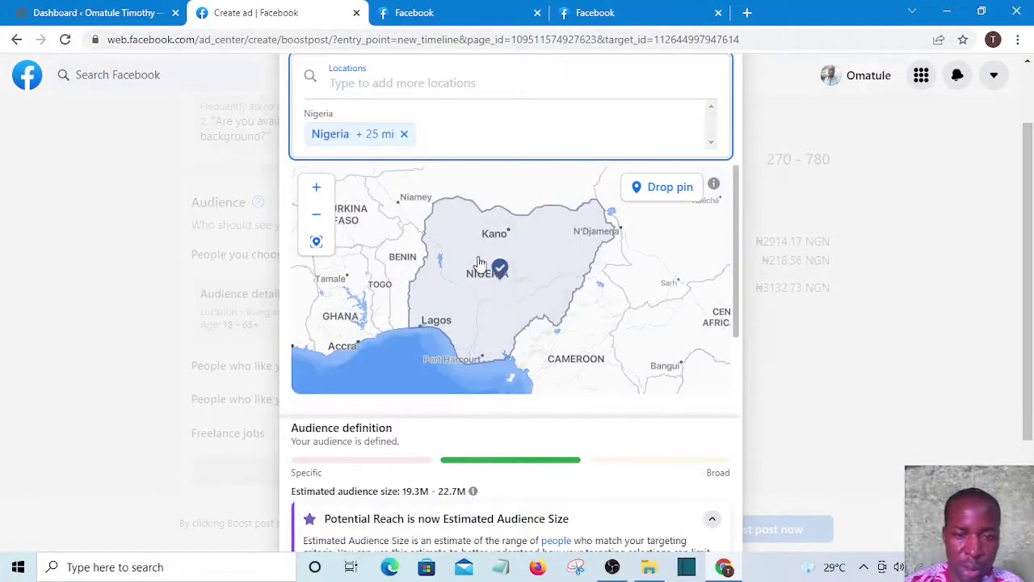
left_click(478, 263)
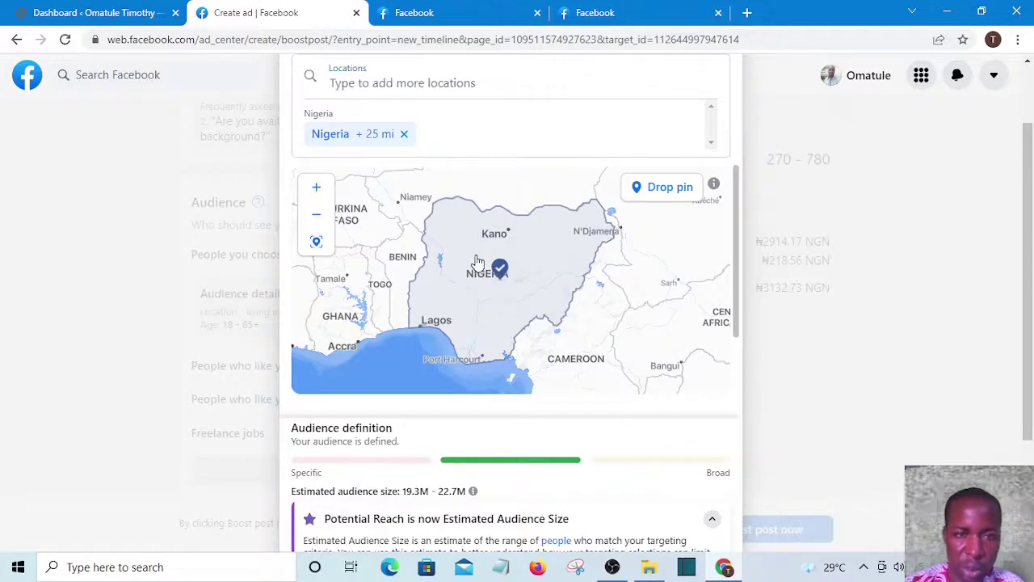
scroll(444, 283, "down", 2)
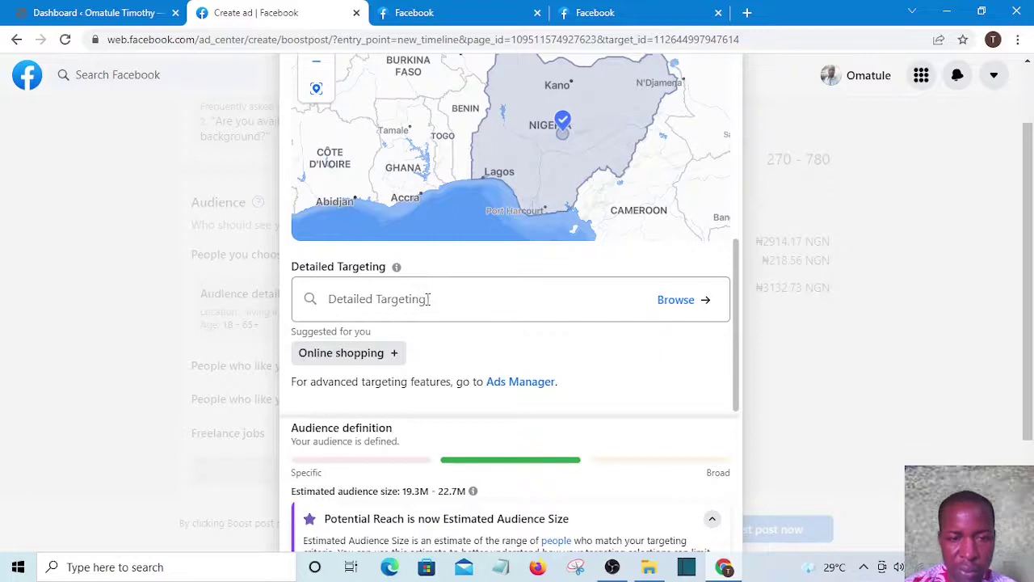
left_click(428, 298)
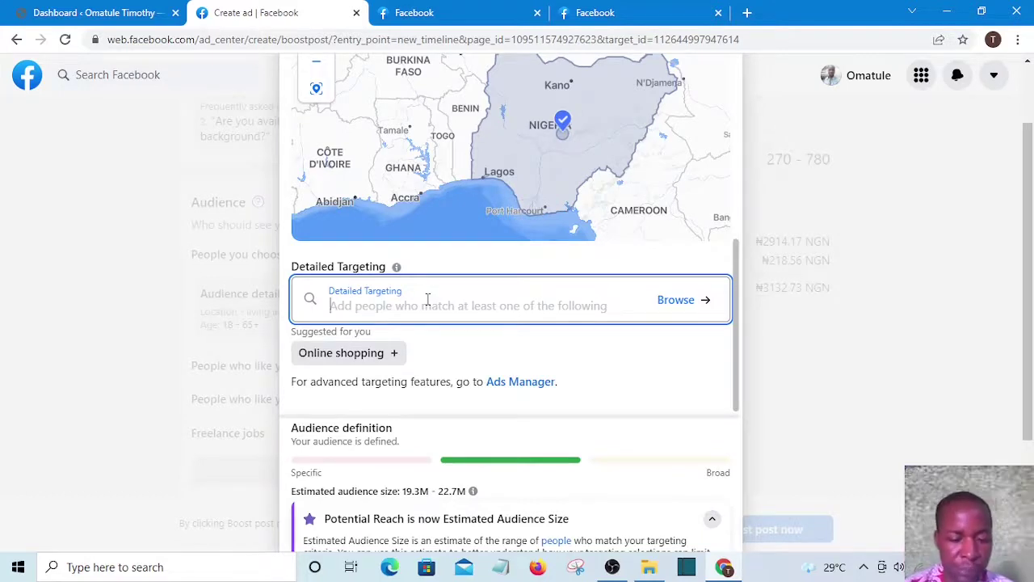
- Remove the Building and Real estate interests from detailed targeting
scroll(409, 302, "up", 3)
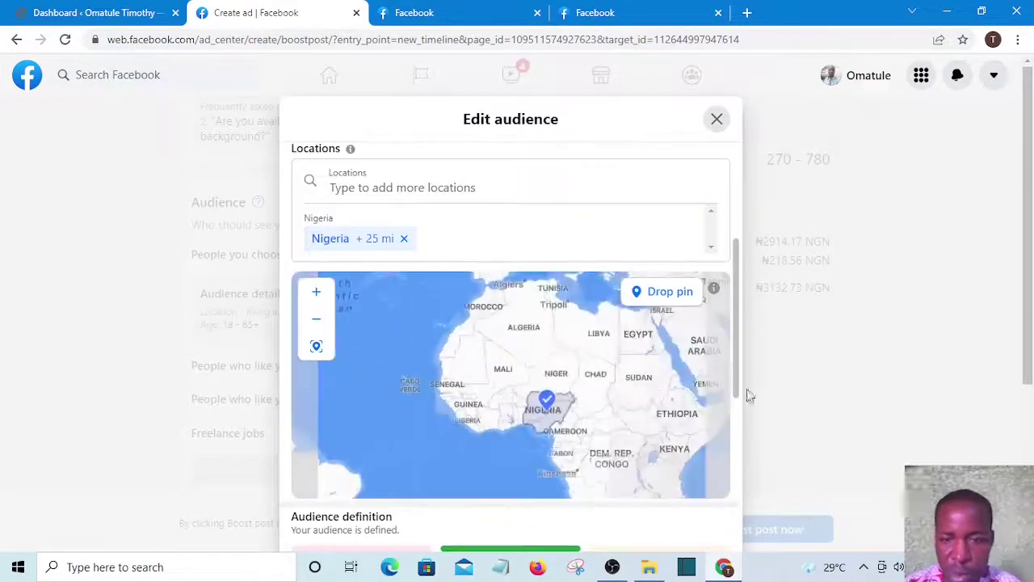
scroll(736, 367, "down", 3)
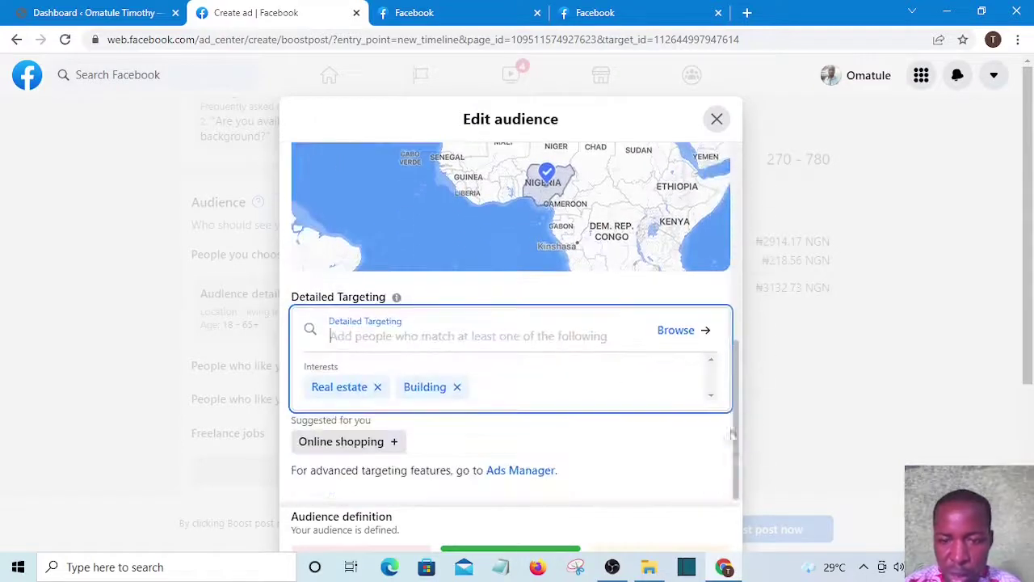
left_click(455, 387)
left_click(378, 386)
- Search 'ecommerce' and add E-commerce as a targeting interest
left_click(383, 395)
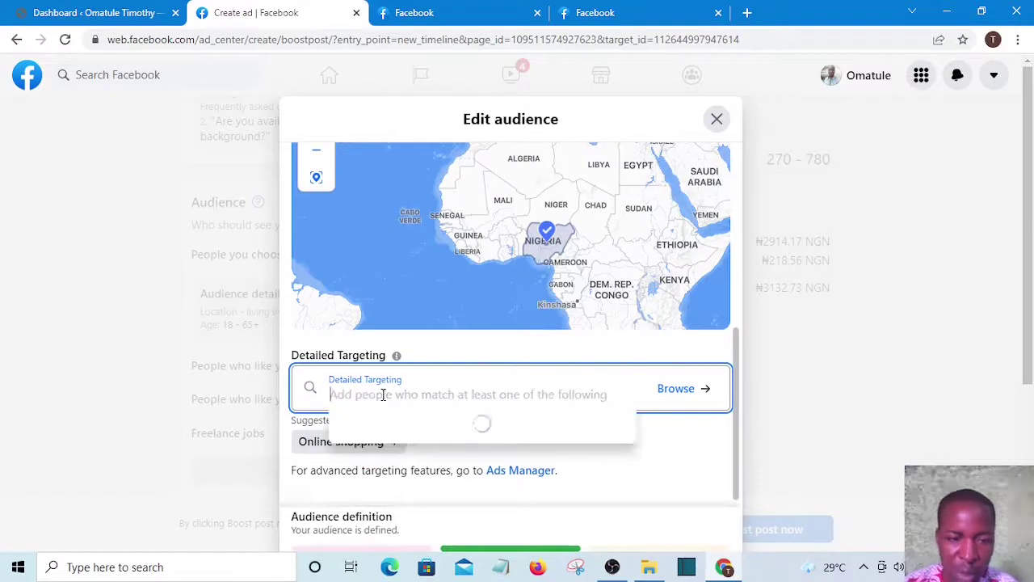
type("ec")
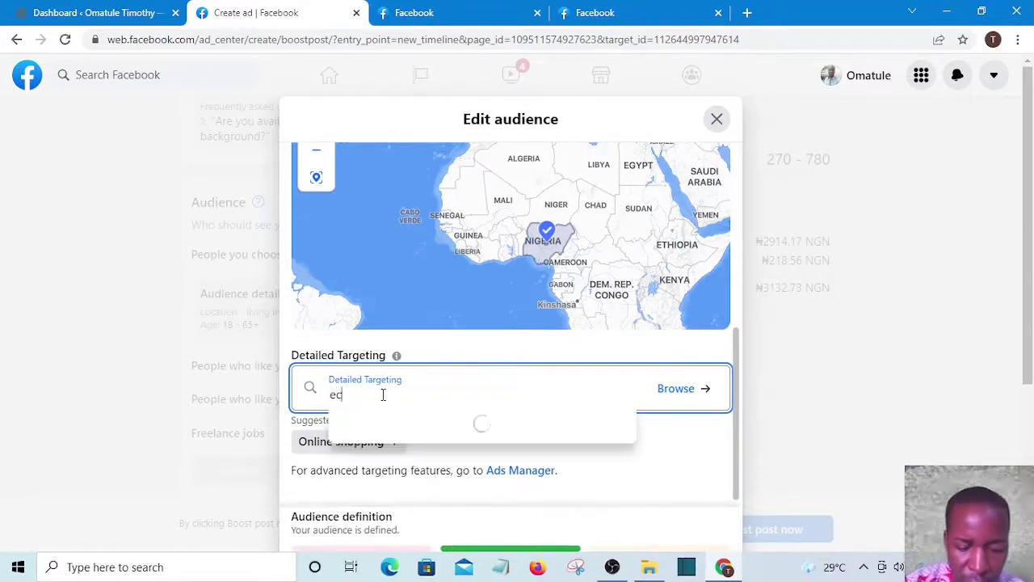
type("ommr")
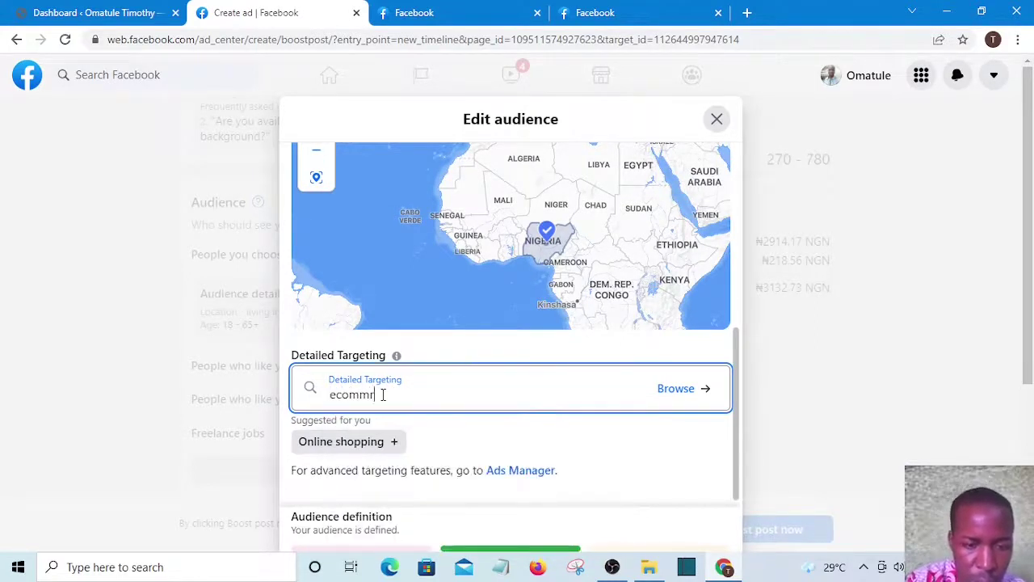
key("BackSpace")
type("erce")
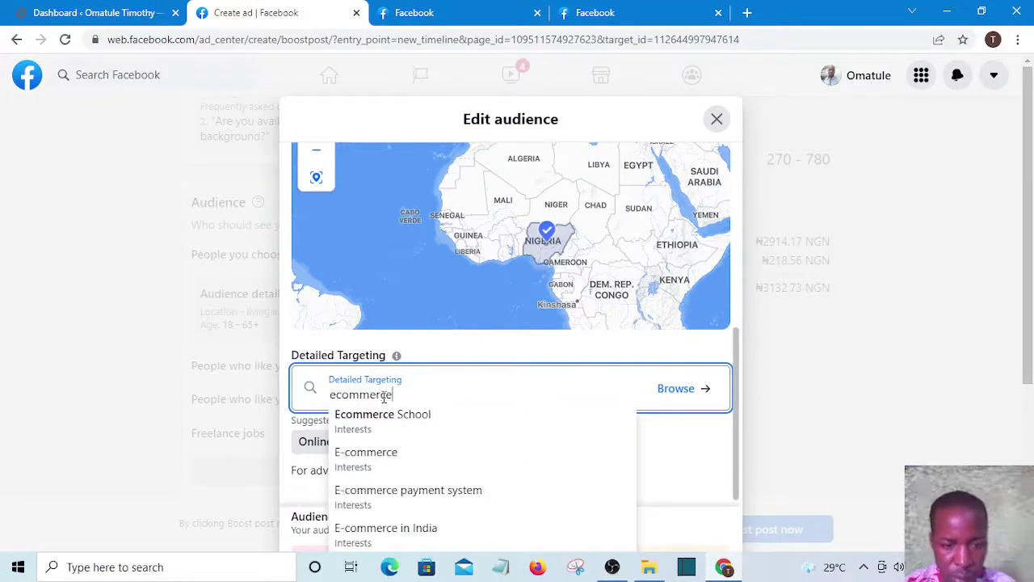
left_click(377, 460)
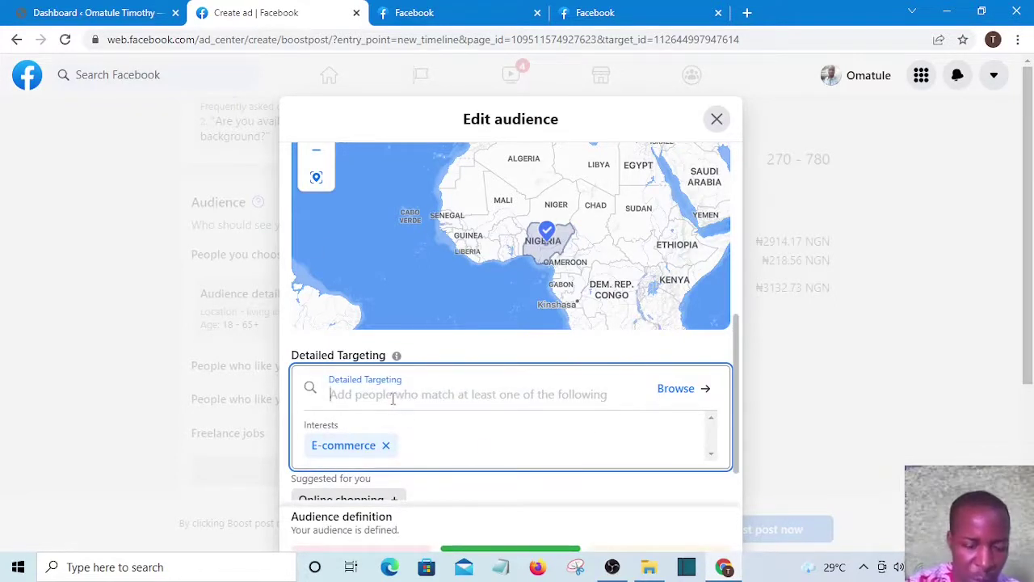
- Search 'digital mark' and add Digital marketing as a targeting interest
type("dig")
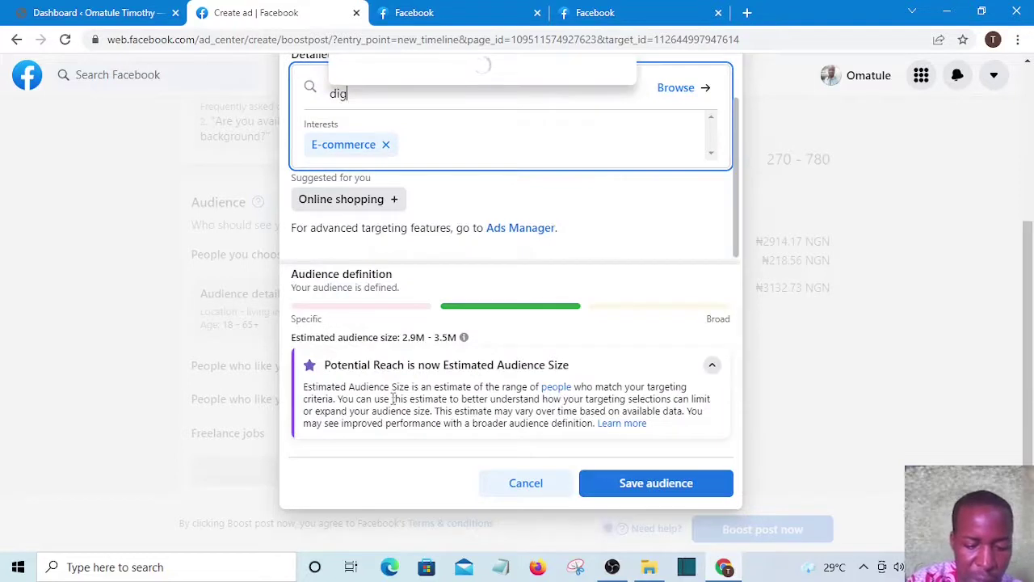
type("ital")
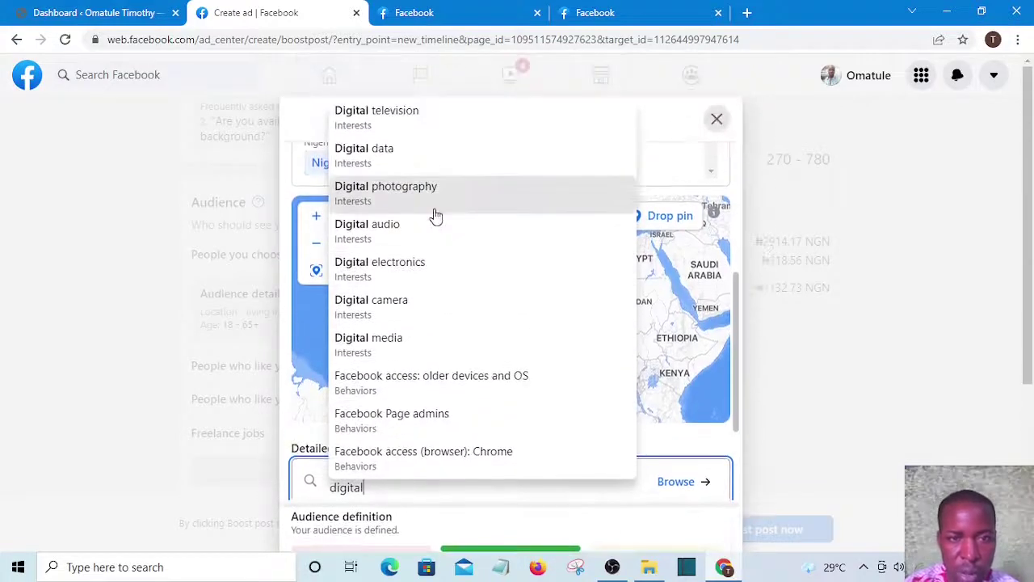
scroll(469, 326, "down", 2)
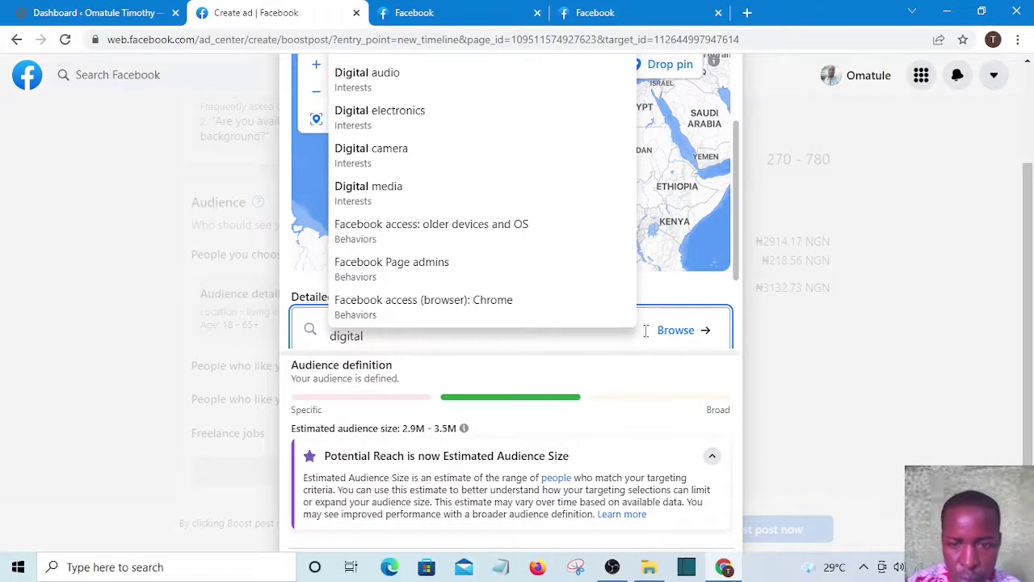
type("mar")
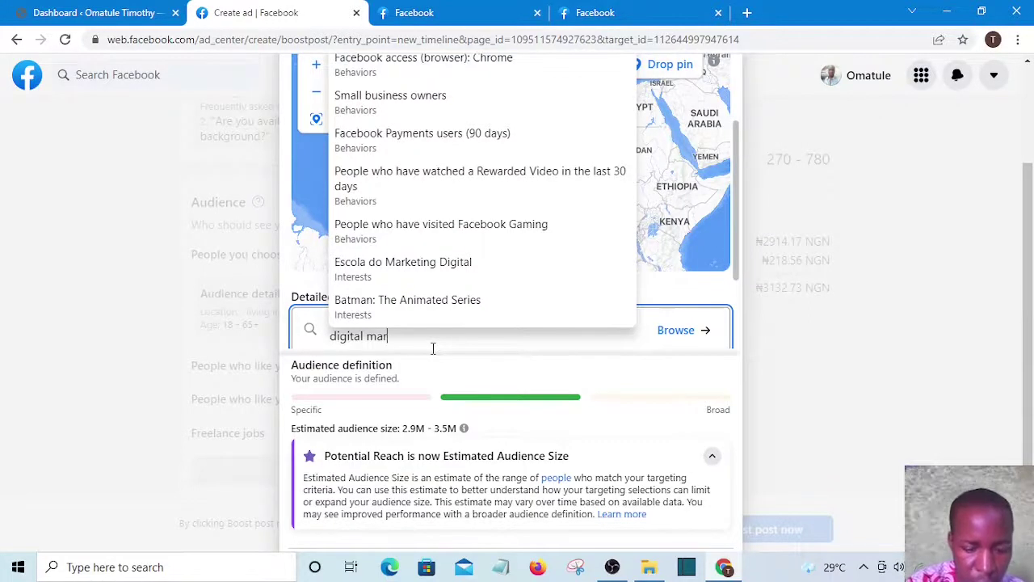
type("ket")
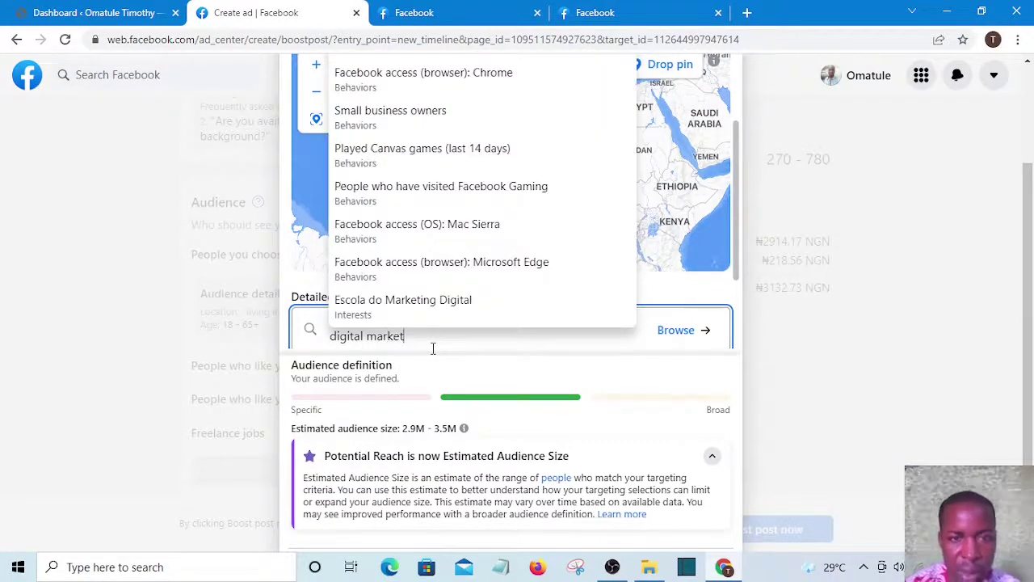
scroll(433, 349, "up", 2)
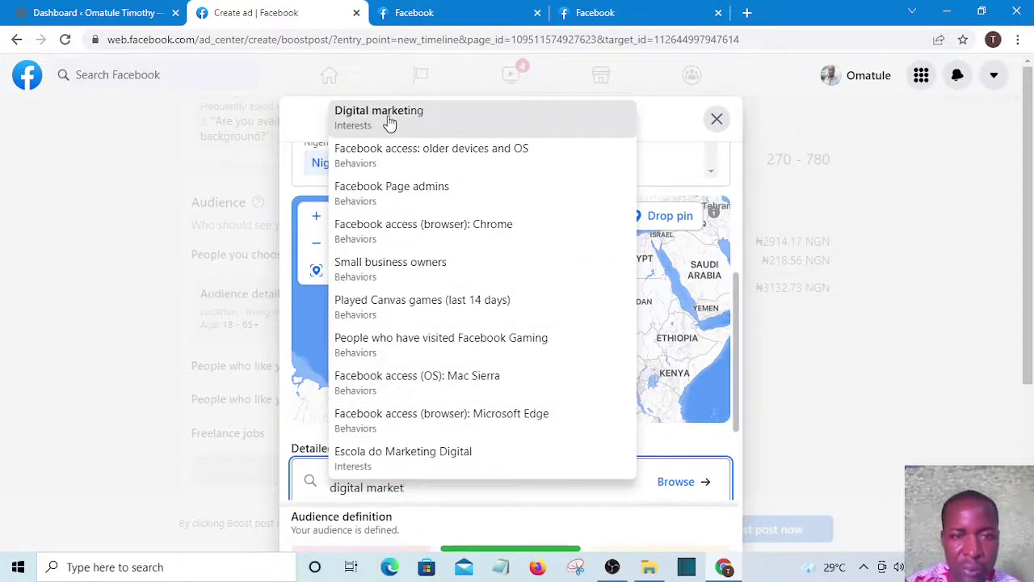
left_click(388, 121)
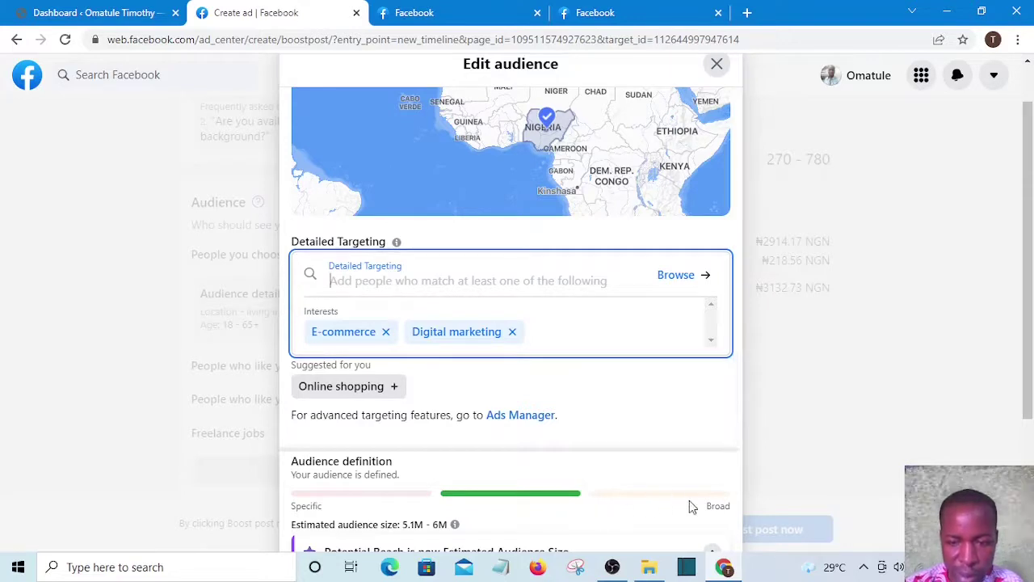
scroll(687, 501, "down", 3)
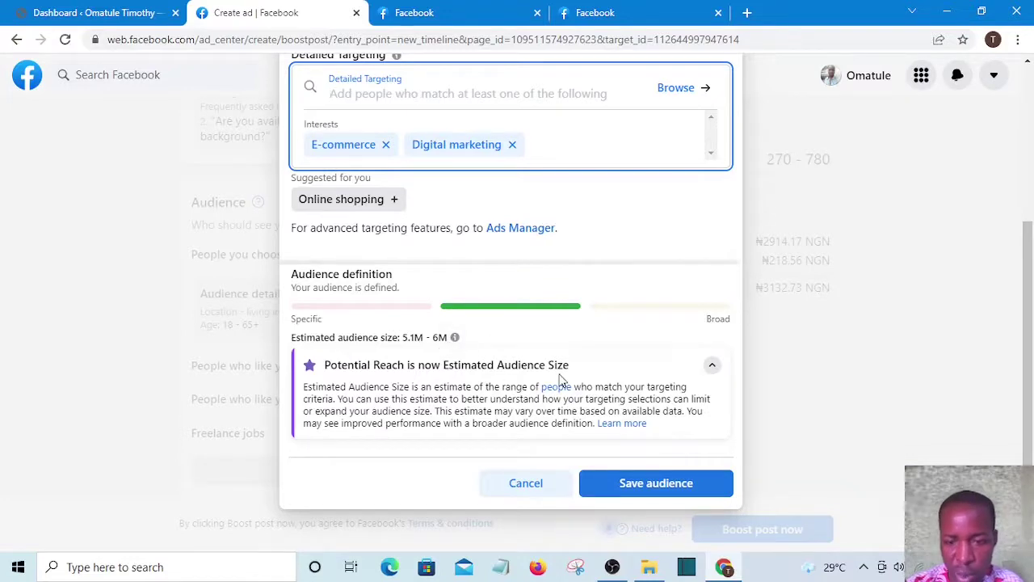
scroll(545, 392, "up", 3)
scroll(544, 389, "down", 3)
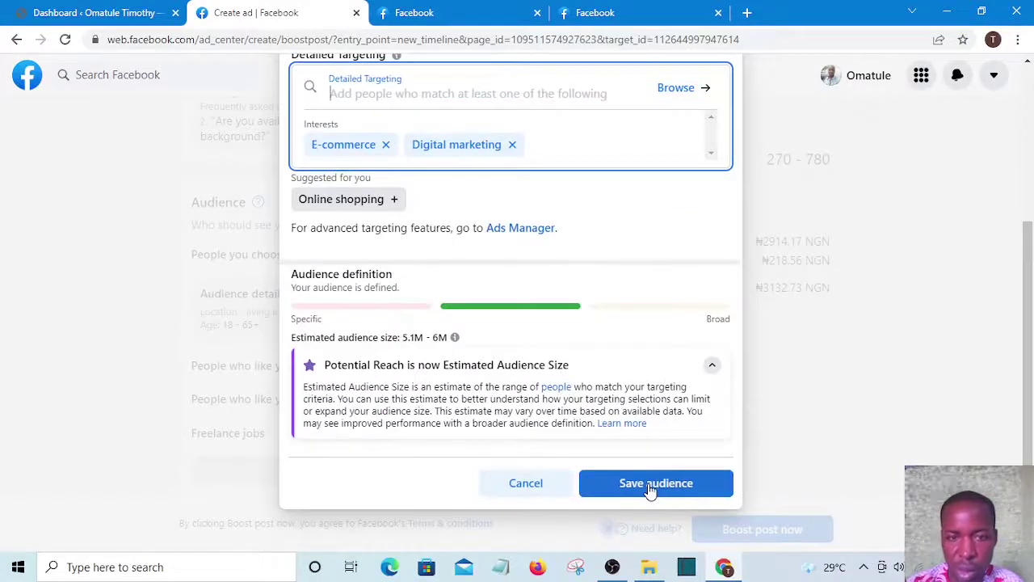
- Save the audience and scroll down to the ₦2,914.17 budget with its spending-limit warning
left_click(650, 484)
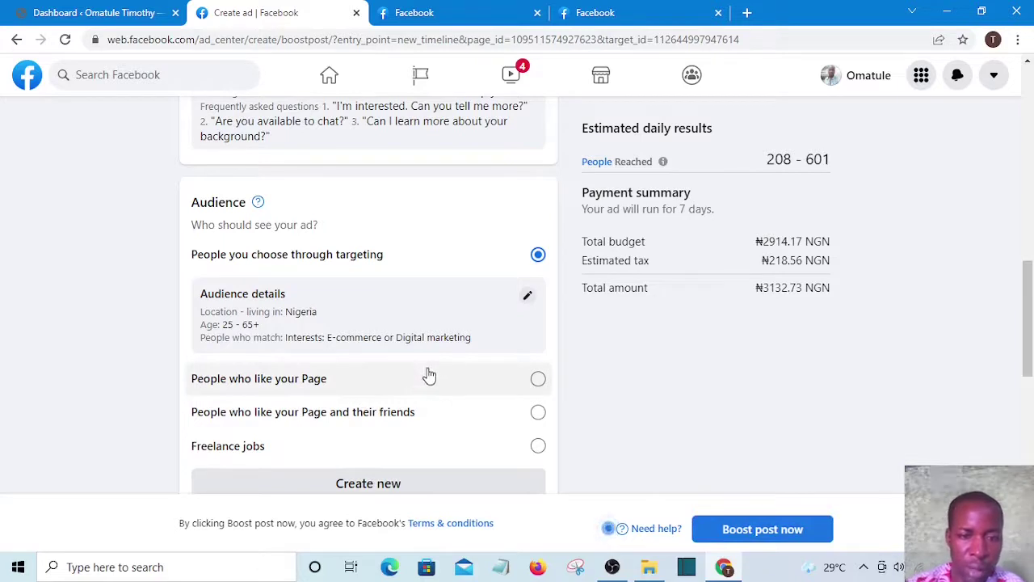
scroll(404, 340, "down", 2)
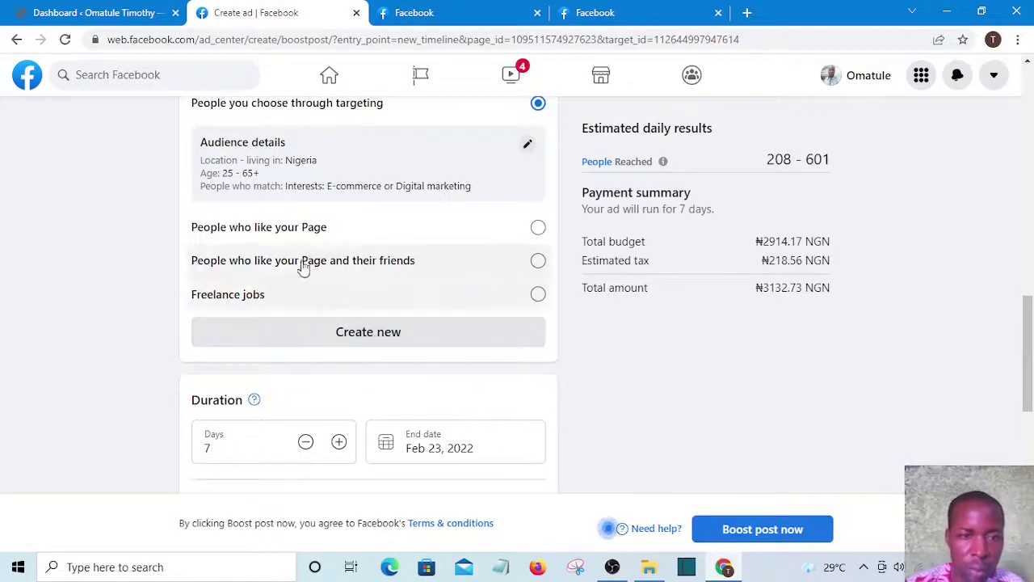
scroll(416, 335, "down", 2)
scroll(406, 307, "down", 1)
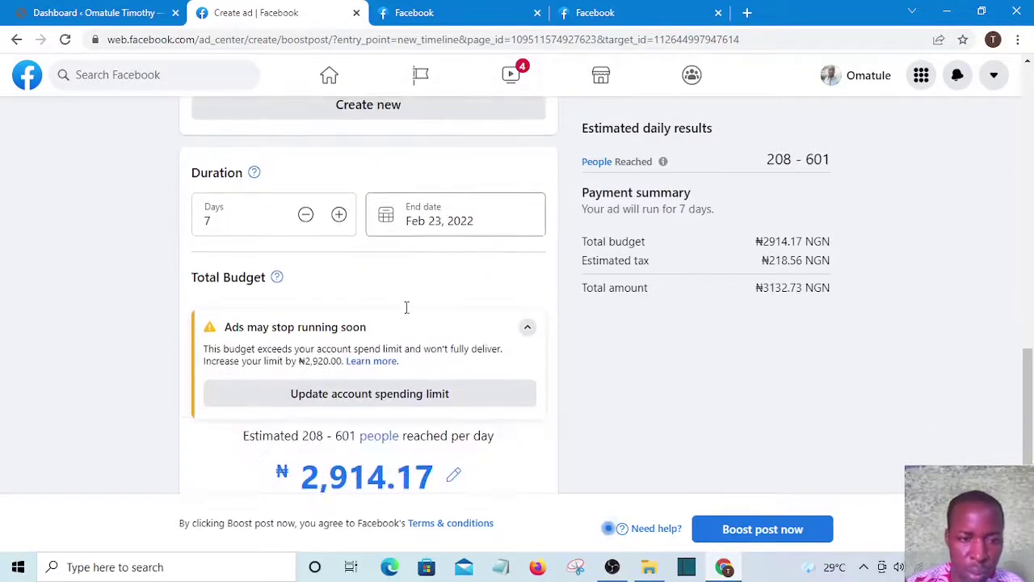
scroll(353, 321, "down", 1)
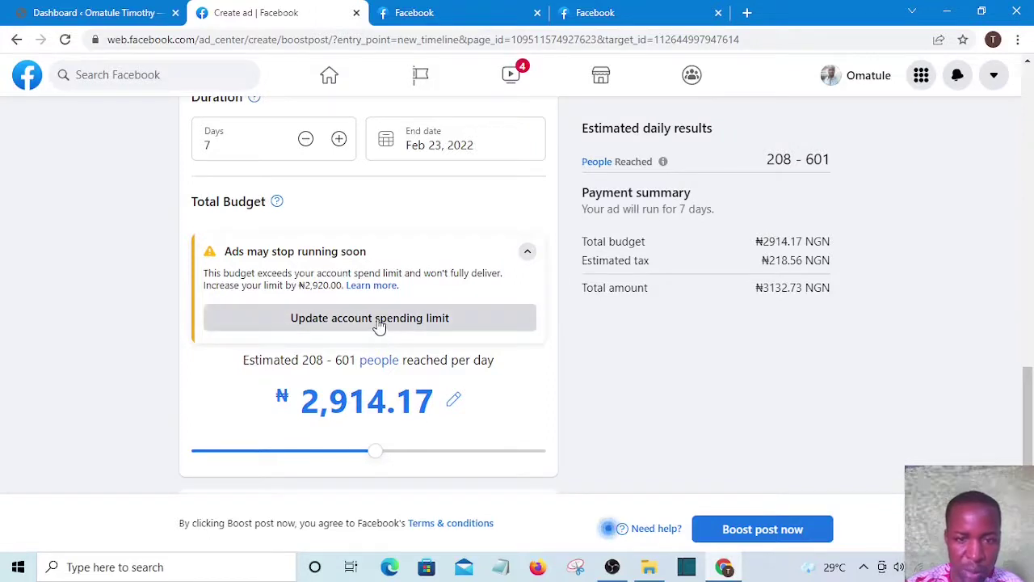
- Change the boost budget from ₦2,914.17 to ₦2,000, making the total ₦2,150.00
left_click(379, 323)
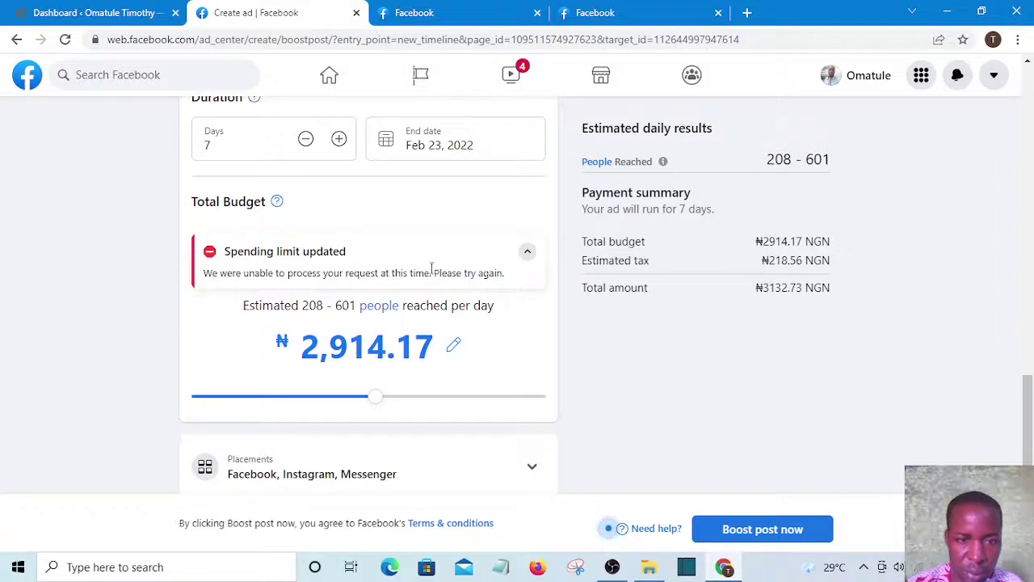
scroll(451, 322, "down", 2)
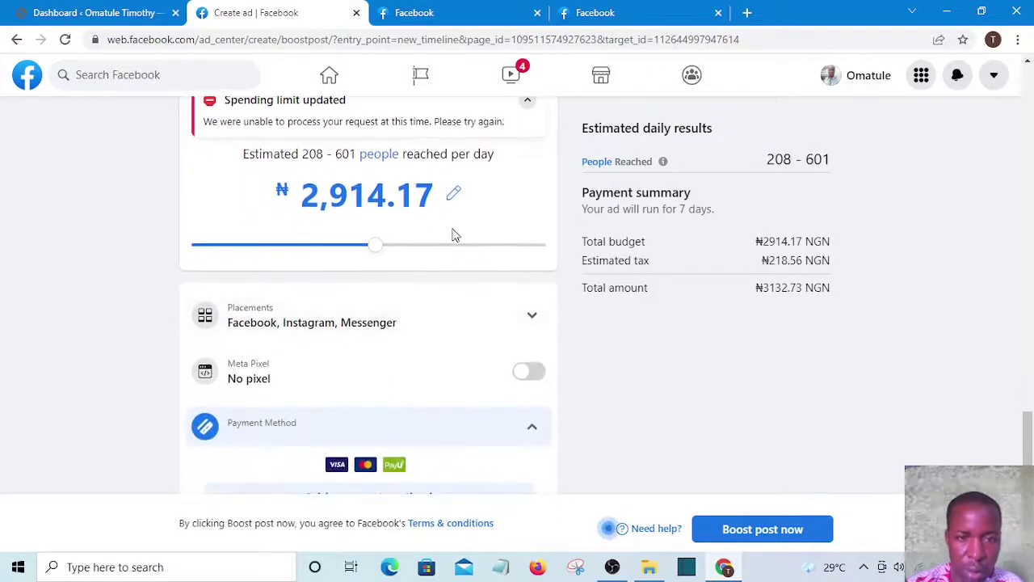
left_click(455, 198)
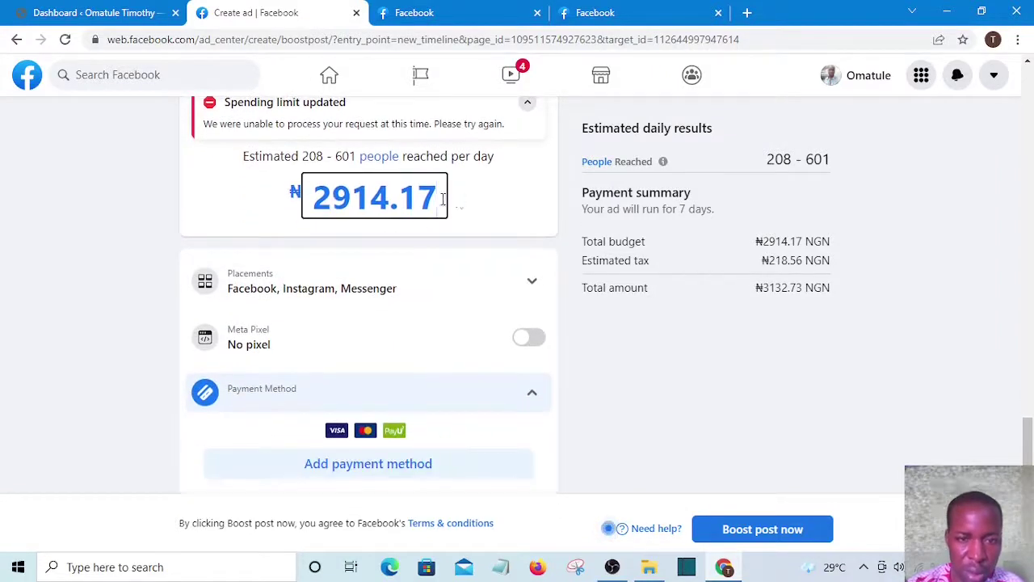
left_click_drag(433, 197, 295, 192)
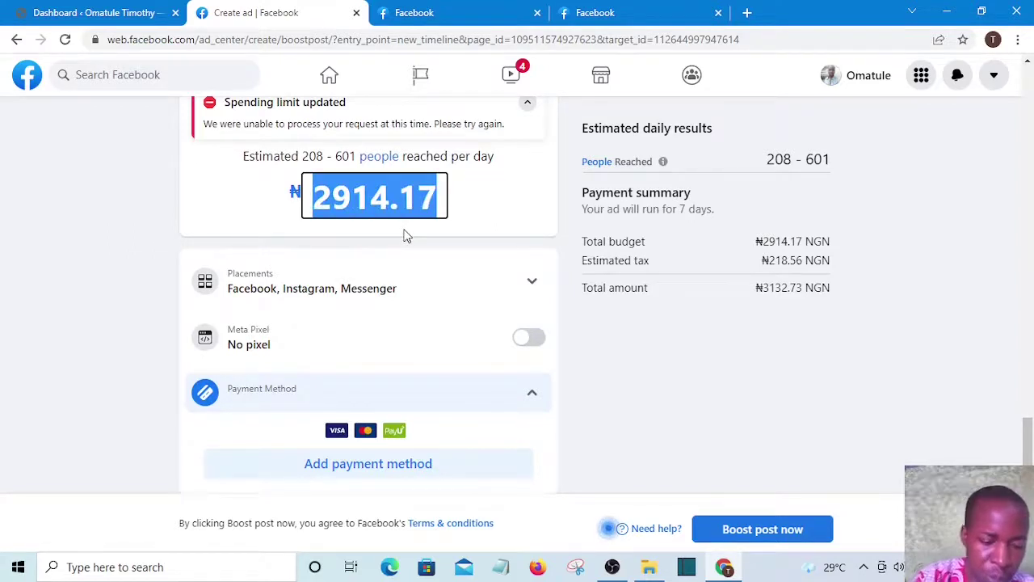
type("2000")
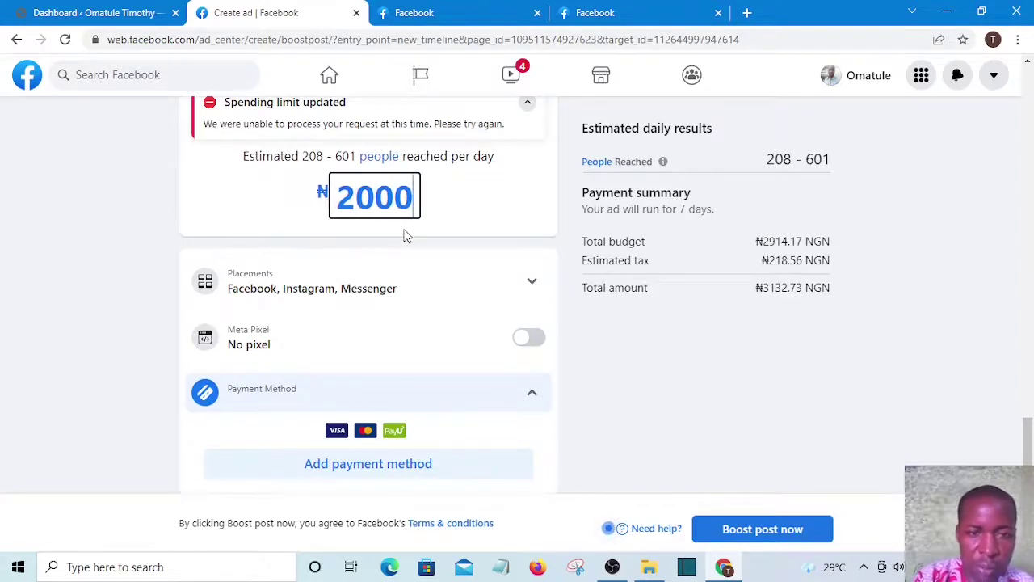
left_click(480, 208)
scroll(475, 300, "down", 1)
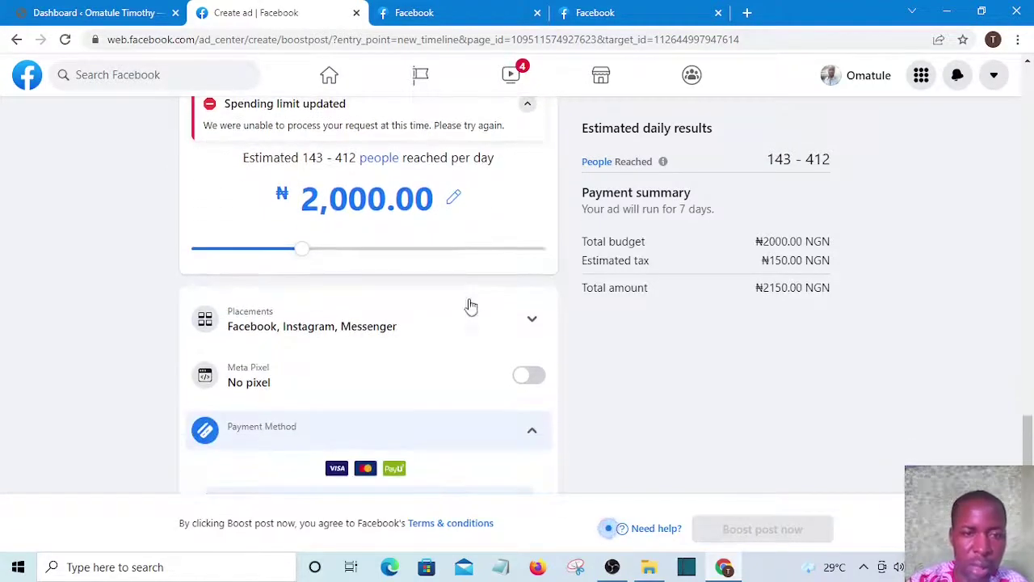
scroll(466, 303, "down", 1)
scroll(441, 290, "up", 2)
scroll(433, 312, "down", 2)
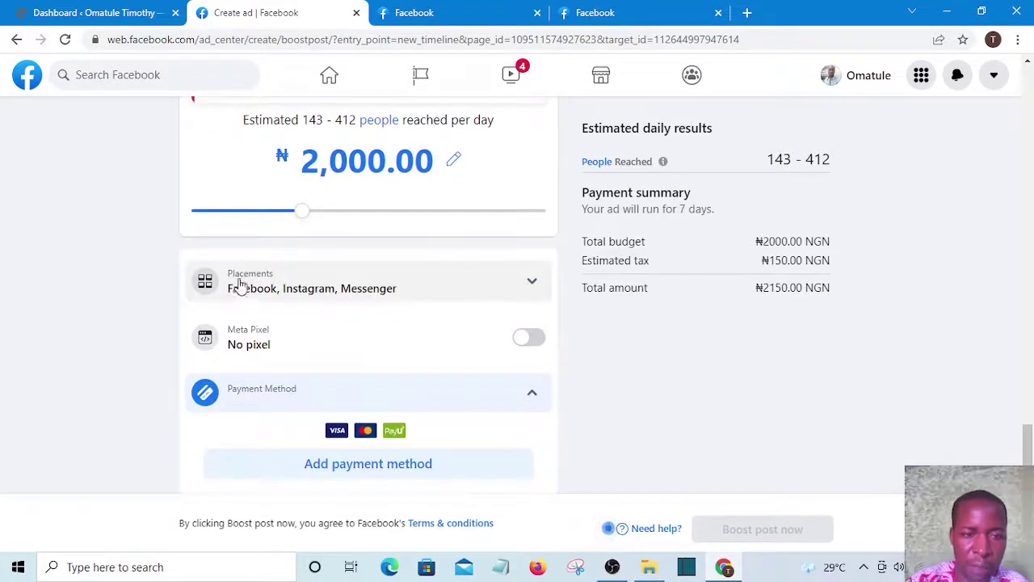
left_click(531, 285)
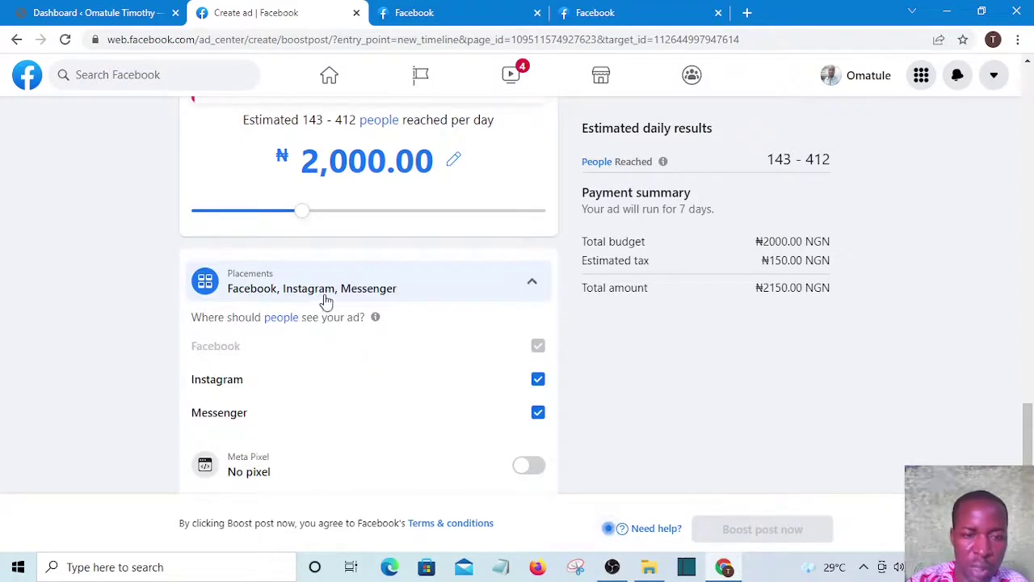
left_click(532, 285)
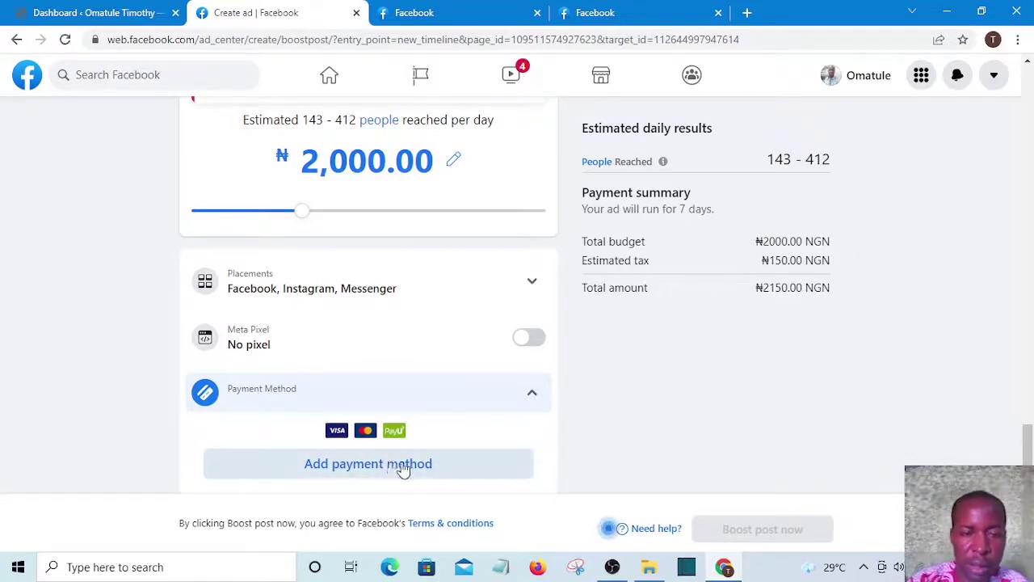
- Add a payment method for ₦2,150.00, choosing Naira Payment with MasterCard/VISA (PayU)
left_click(360, 471)
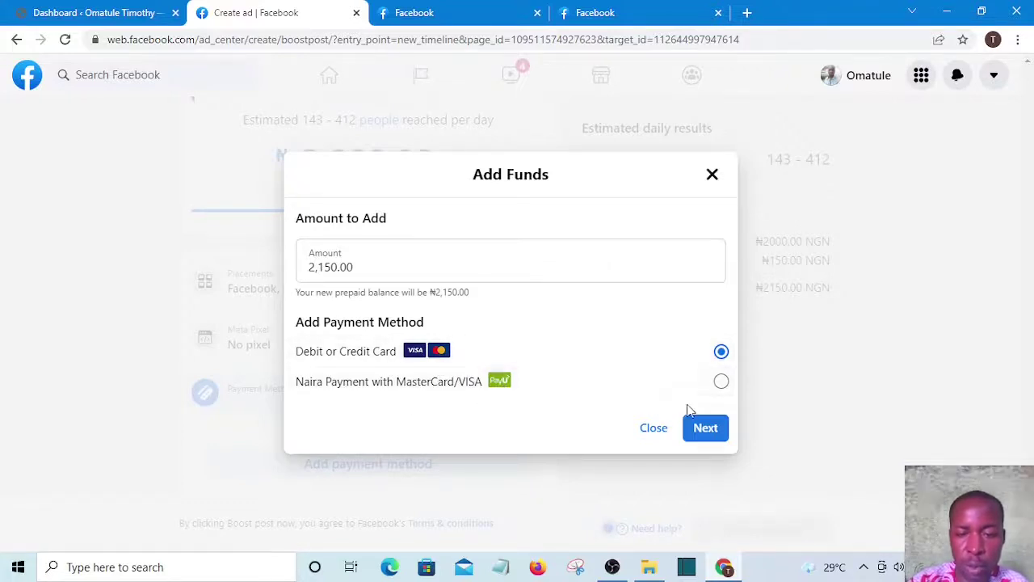
left_click(721, 382)
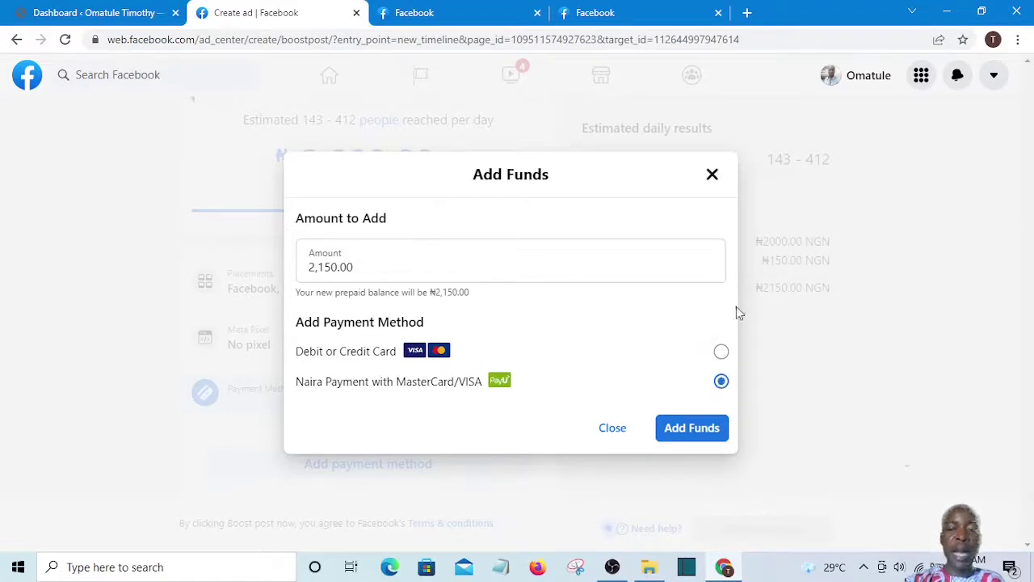
- Switch the Add Funds payment method back to Debit or Credit Card
left_click(720, 354)
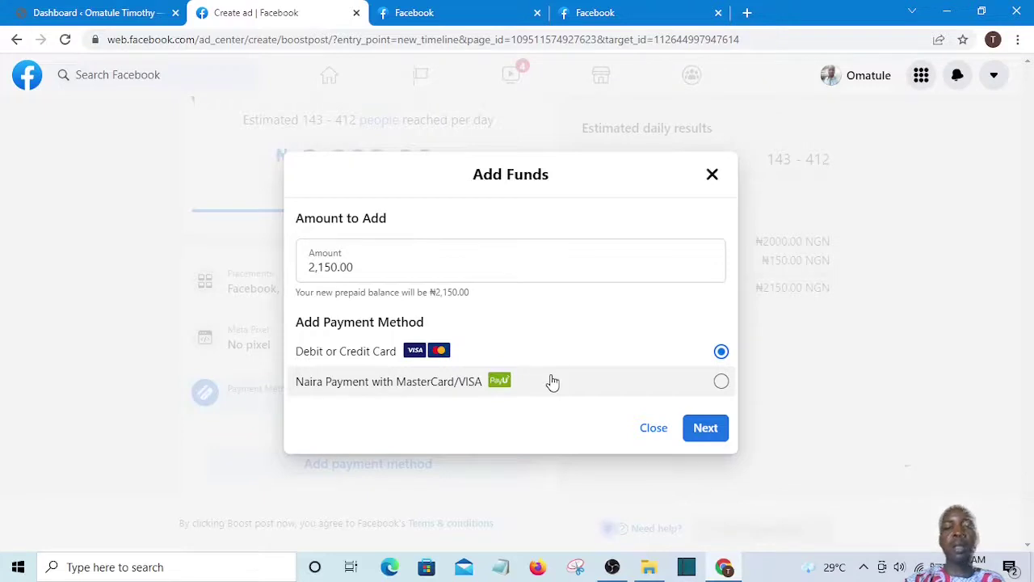
- Select Naira Payment with MasterCard/VISA for the ₦2,150.00 top-up
left_click(722, 383)
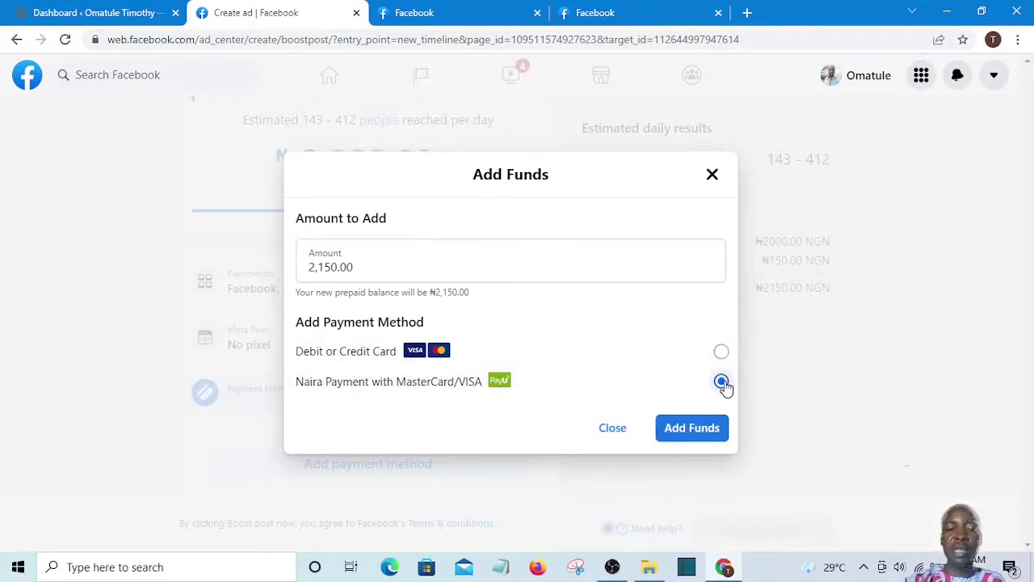
- Proceed with Add Funds via Naira payment and open the PayU card payment page
left_click(703, 434)
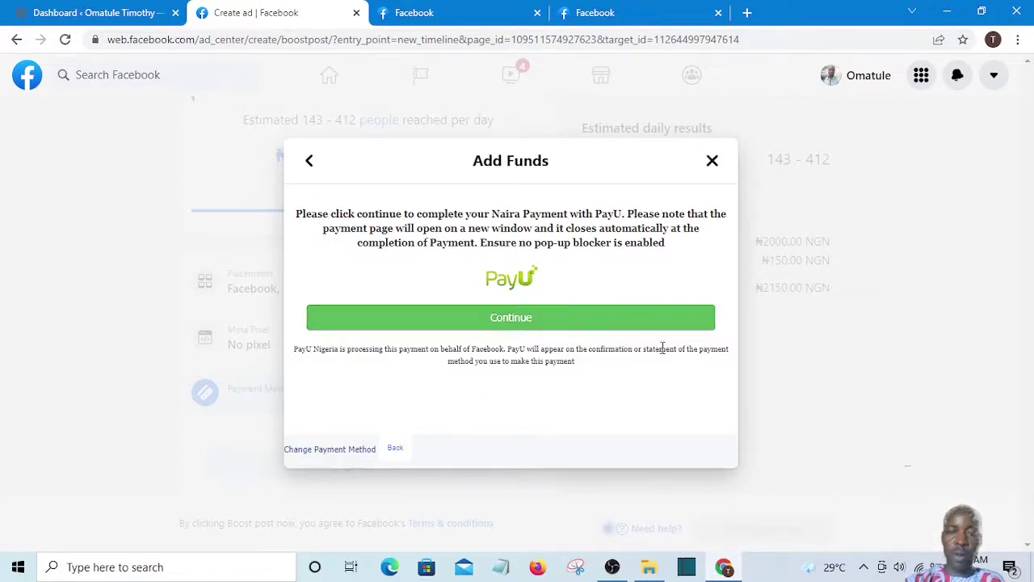
left_click(511, 319)
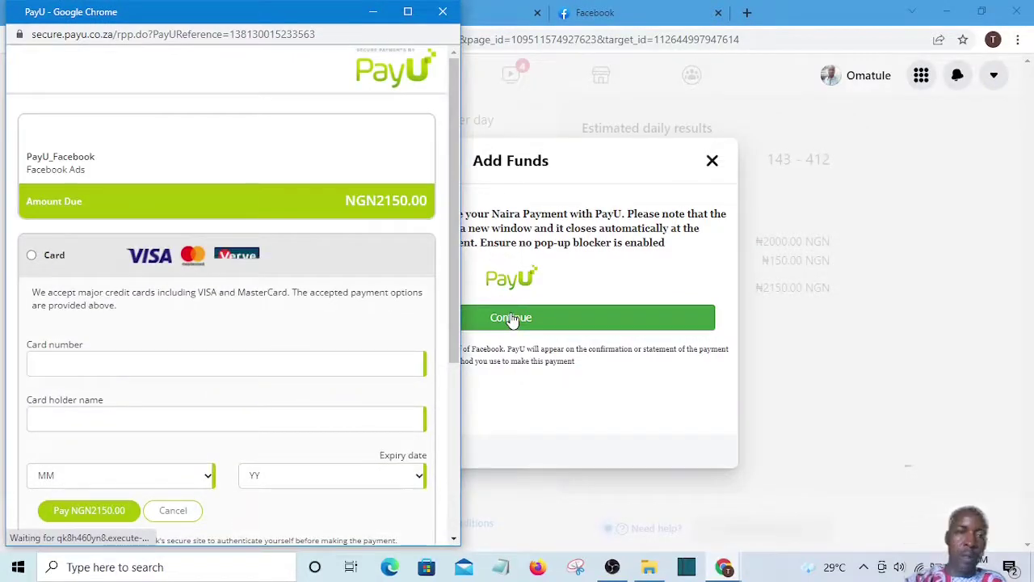
scroll(447, 299, "down", 1)
scroll(447, 299, "down", 2)
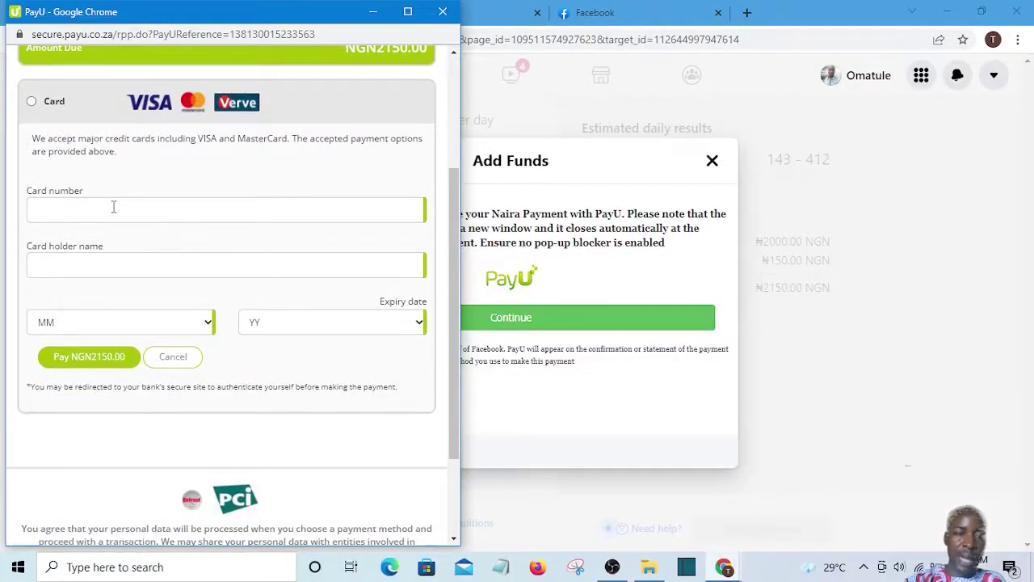
scroll(114, 206, "up", 3)
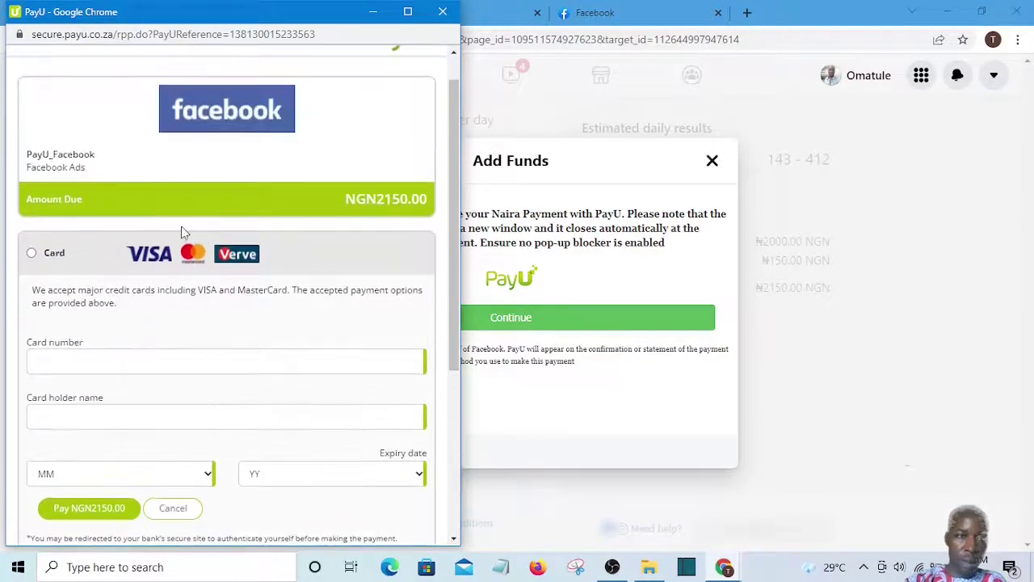
scroll(143, 242, "down", 3)
scroll(143, 242, "up", 3)
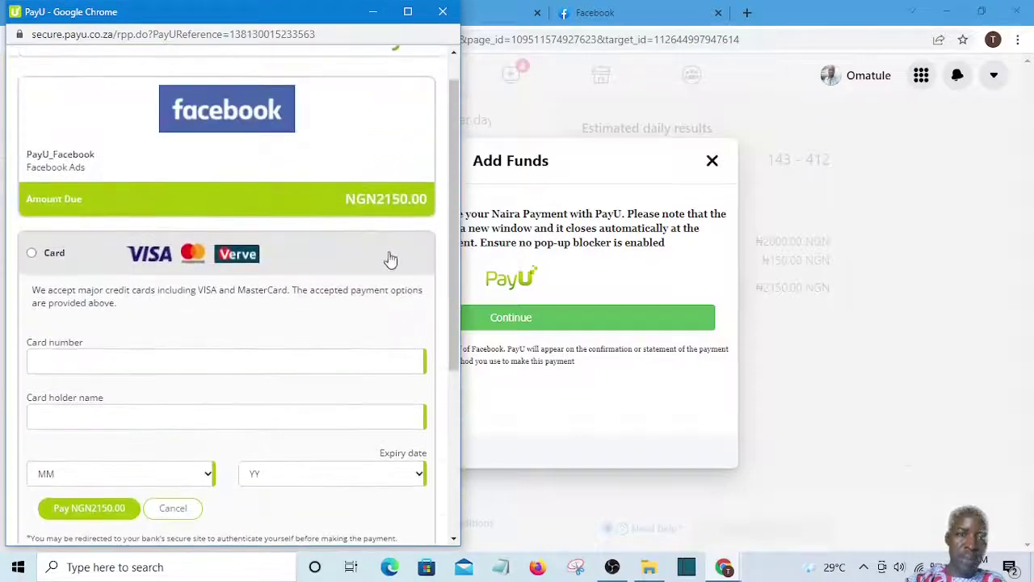
scroll(374, 259, "down", 4)
scroll(141, 231, "up", 1)
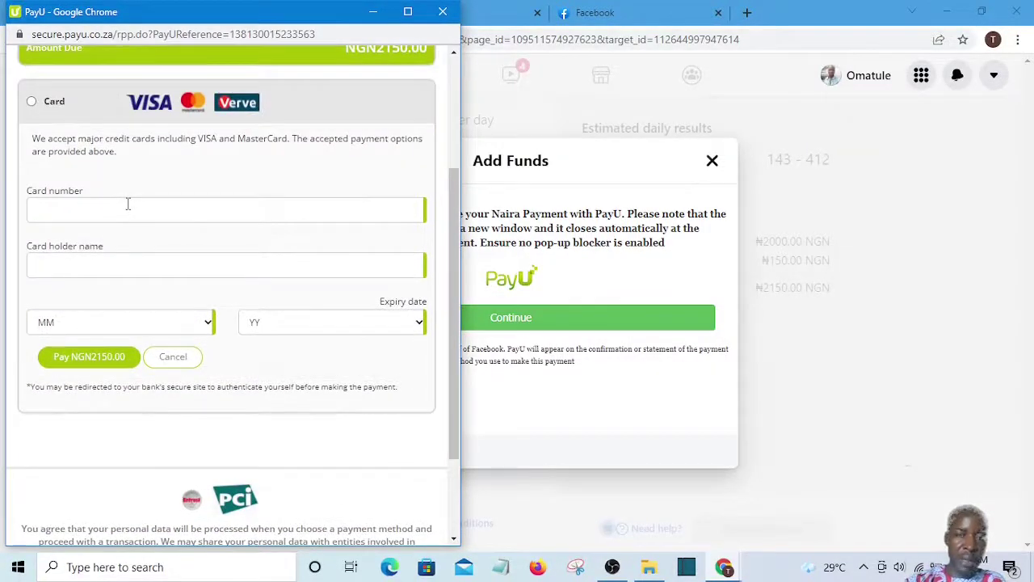
scroll(143, 258, "down", 2)
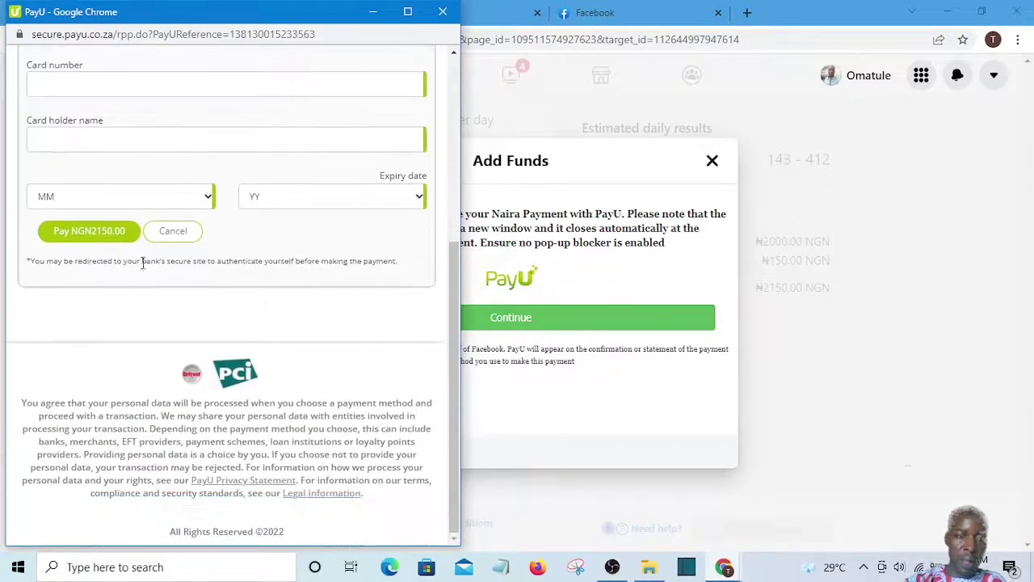
scroll(135, 242, "up", 4)
scroll(115, 267, "down", 2)
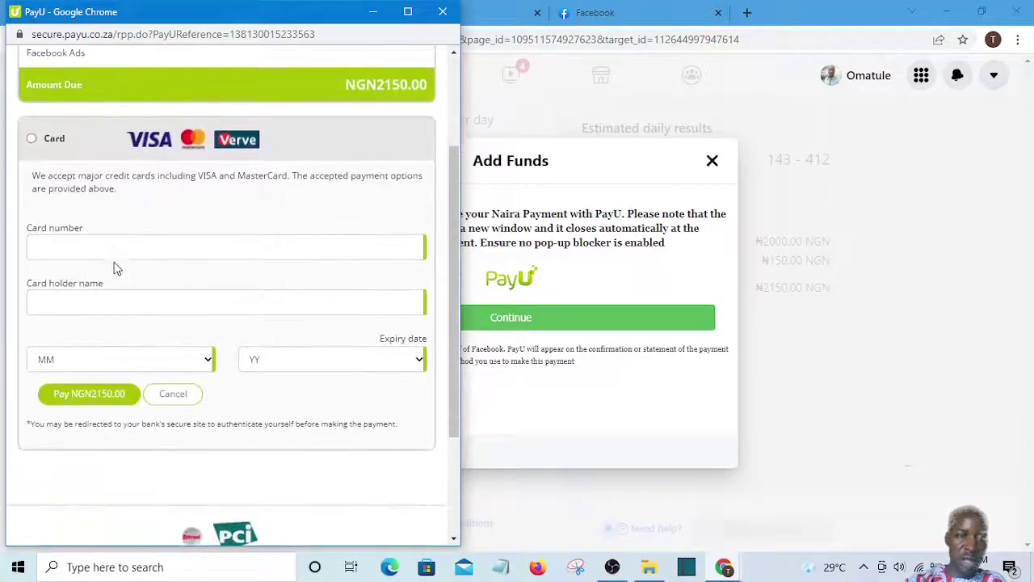
- Look over the PayU card number form, then close the PayU window and Add Funds dialog
left_click(74, 247)
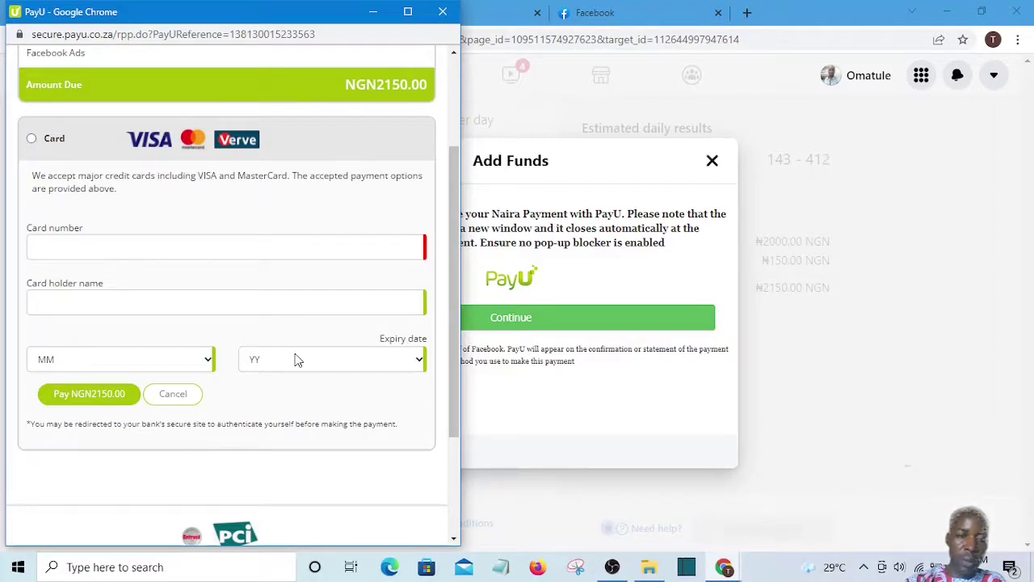
scroll(296, 358, "down", 1)
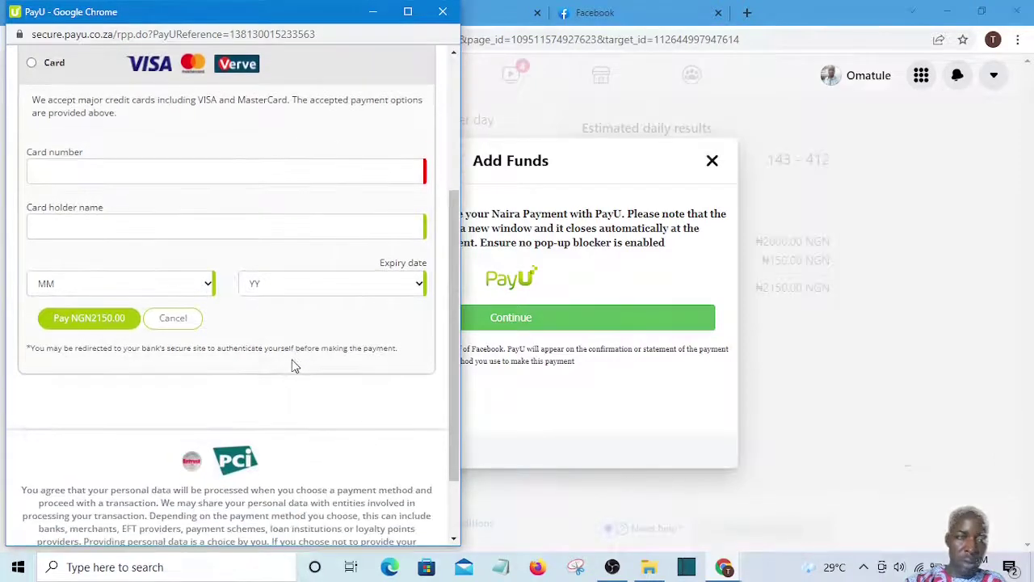
scroll(288, 363, "up", 2)
scroll(290, 361, "down", 2)
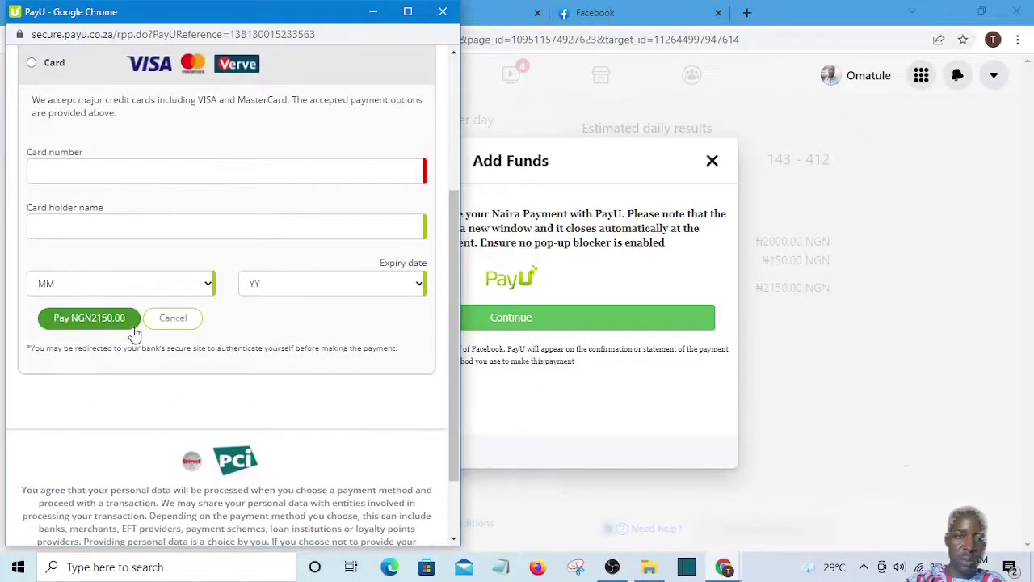
scroll(278, 333, "down", 1)
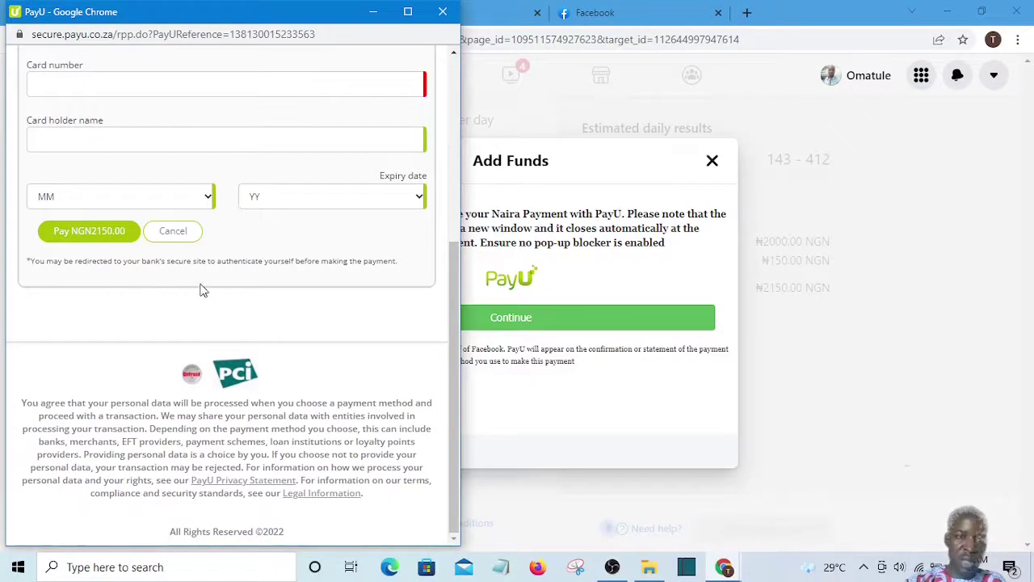
scroll(202, 289, "up", 1)
scroll(252, 317, "up", 1)
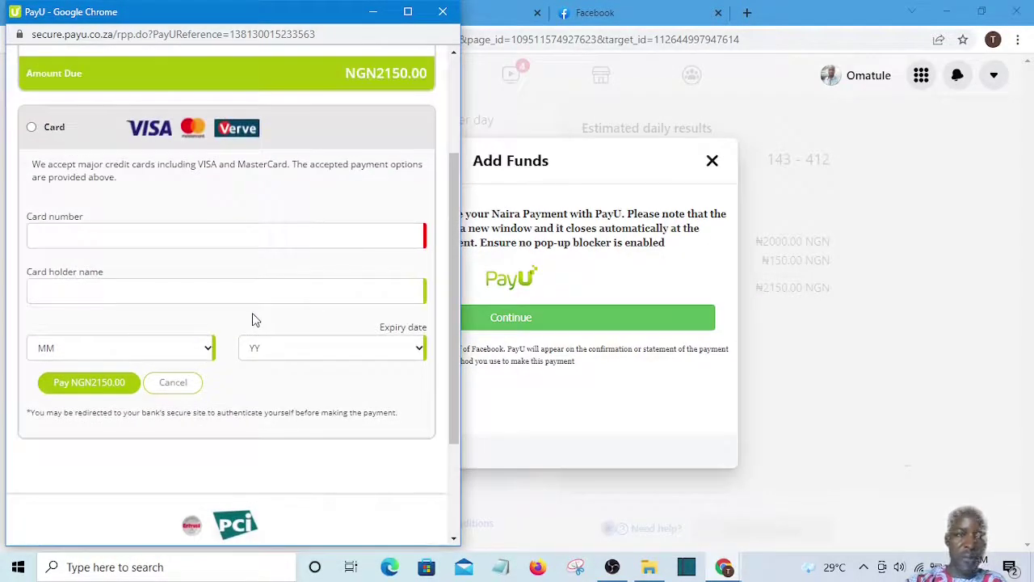
scroll(252, 317, "up", 1)
scroll(253, 318, "down", 2)
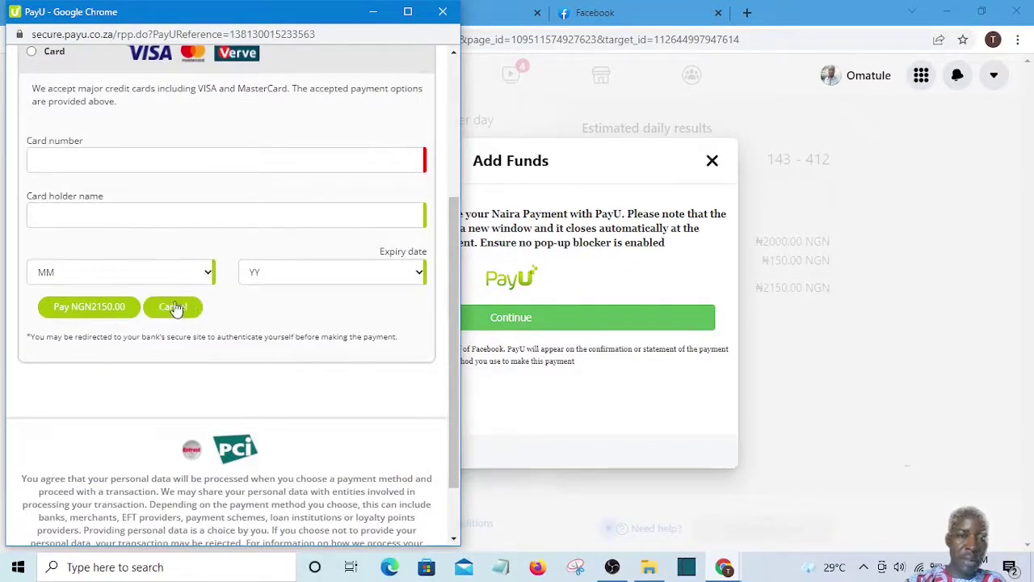
scroll(127, 334, "down", 1)
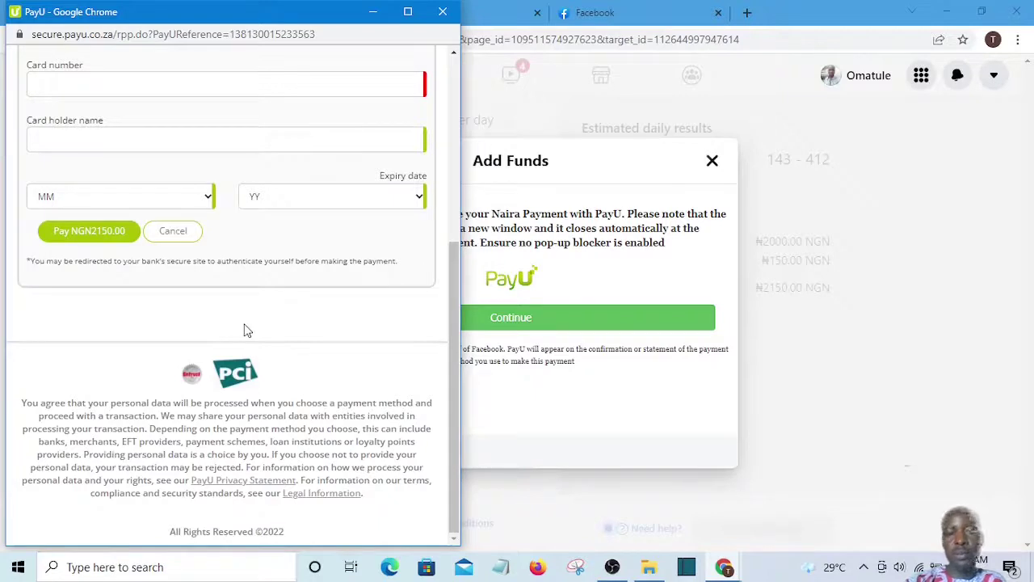
scroll(316, 249, "up", 4)
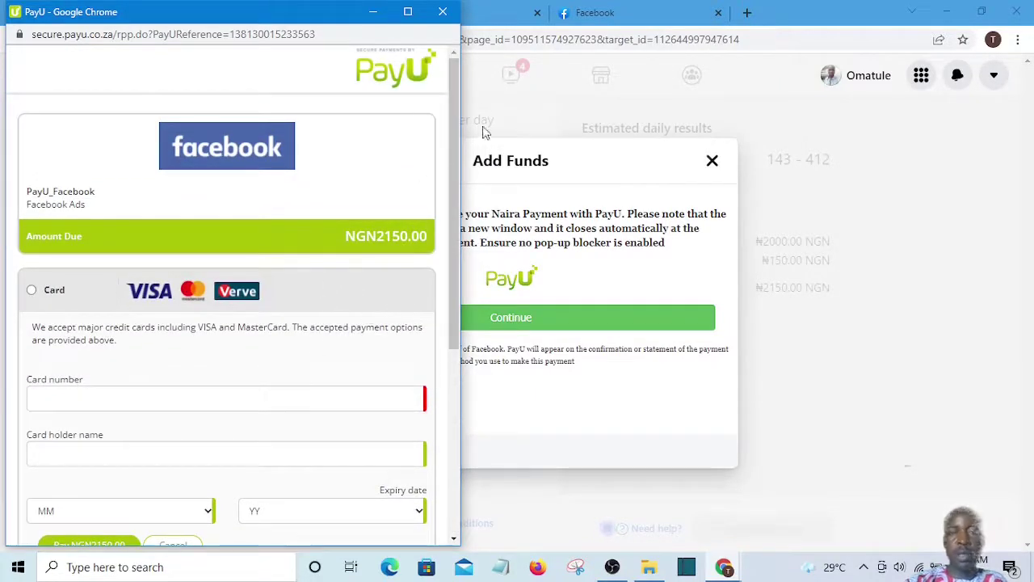
left_click(443, 15)
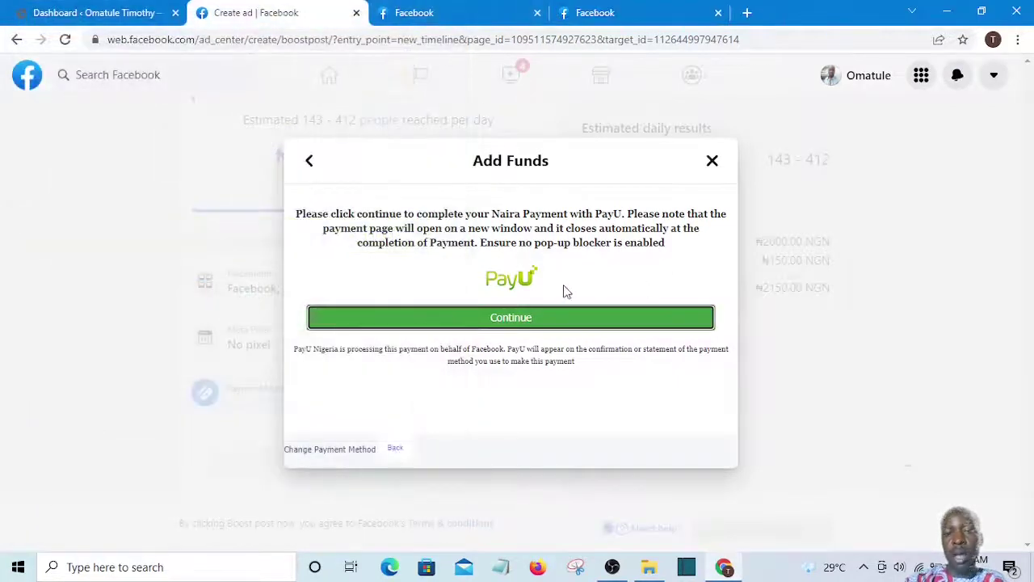
left_click(711, 161)
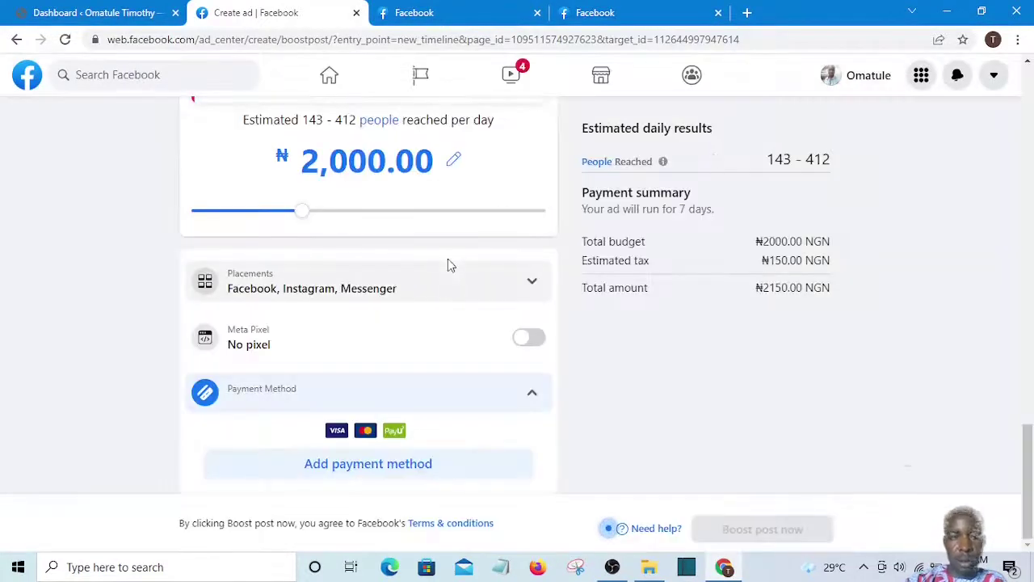